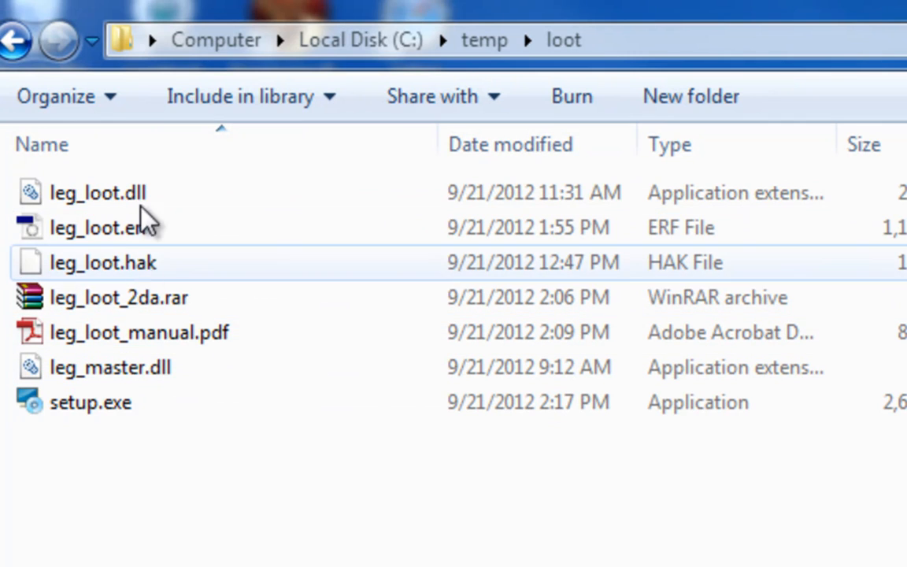
Step: Run setup.exe from the loot folder to install the Legends Loot Plugin and close the finished wizard
{"action": "left_click", "coordinate": [111, 413]}
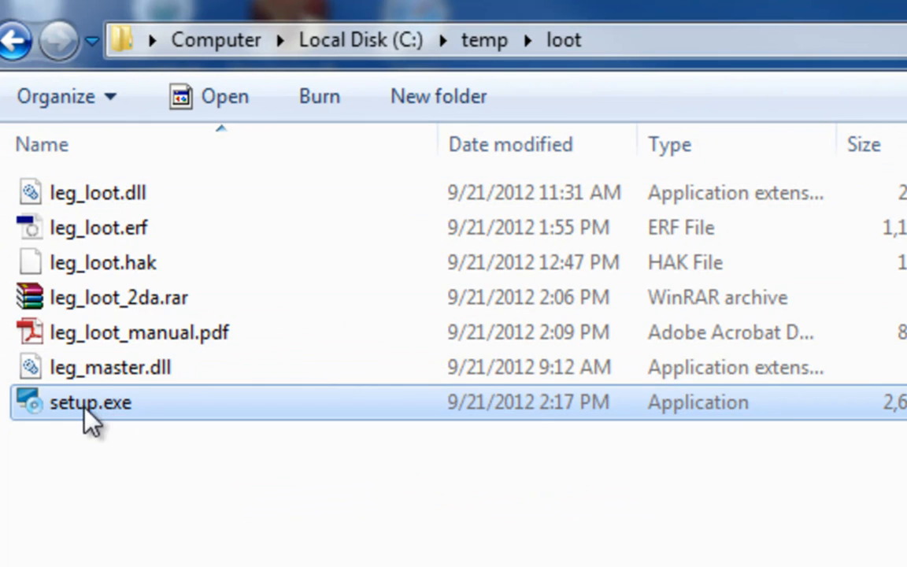
{"action": "right_click", "coordinate": [89, 416]}
{"action": "left_click", "coordinate": [154, 466]}
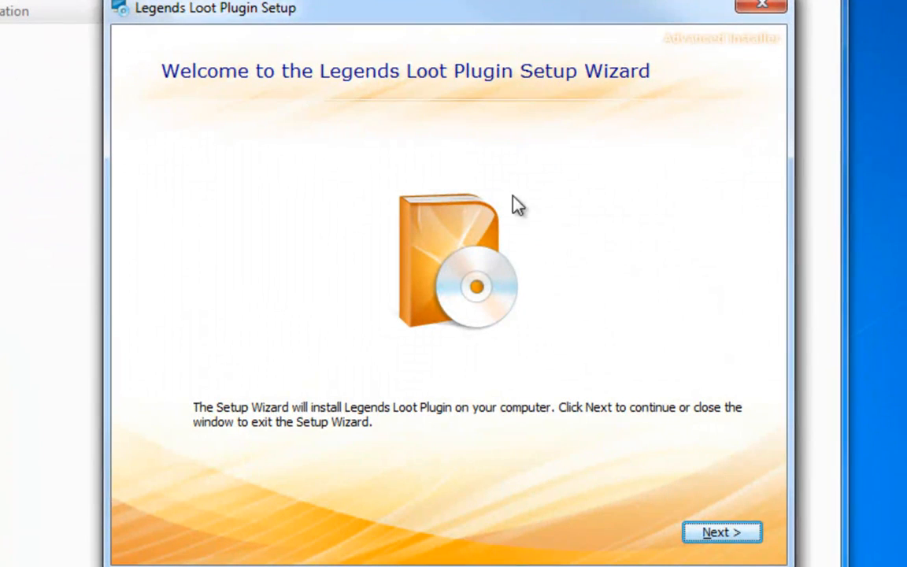
{"action": "left_click", "coordinate": [723, 533]}
{"action": "left_click", "coordinate": [721, 533]}
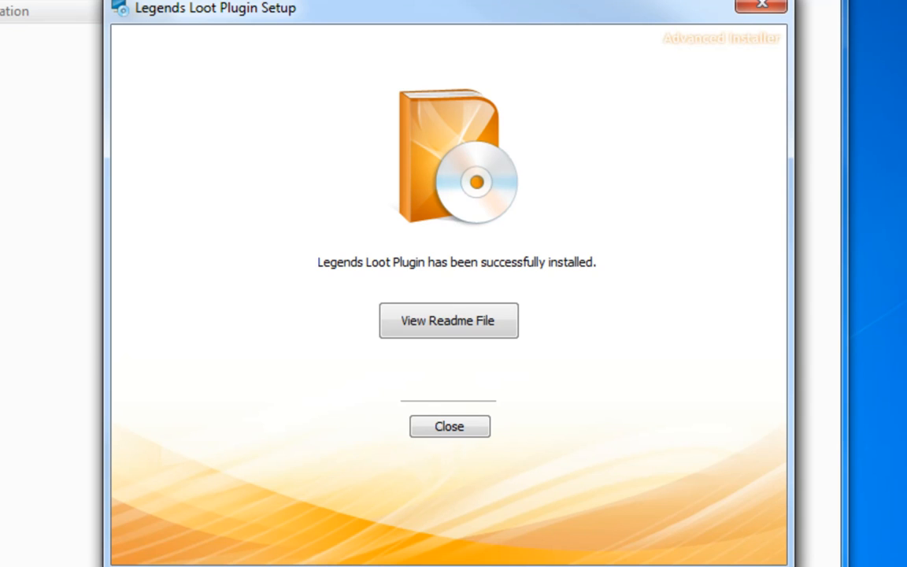
{"action": "left_click", "coordinate": [465, 430]}
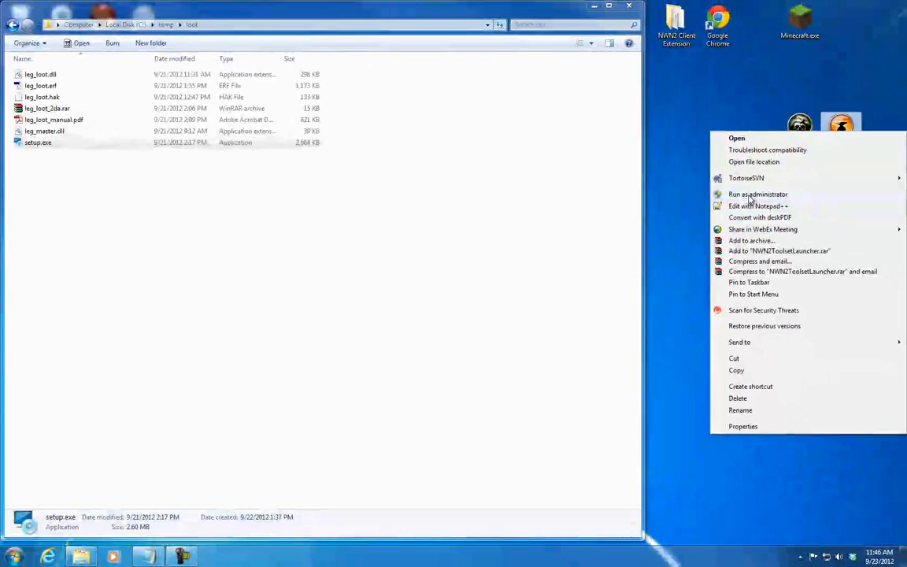
Step: Launch the NWN 2 Toolset with administrator rights and dismiss the Open Module dialog without loading a module
{"action": "left_click", "coordinate": [749, 196]}
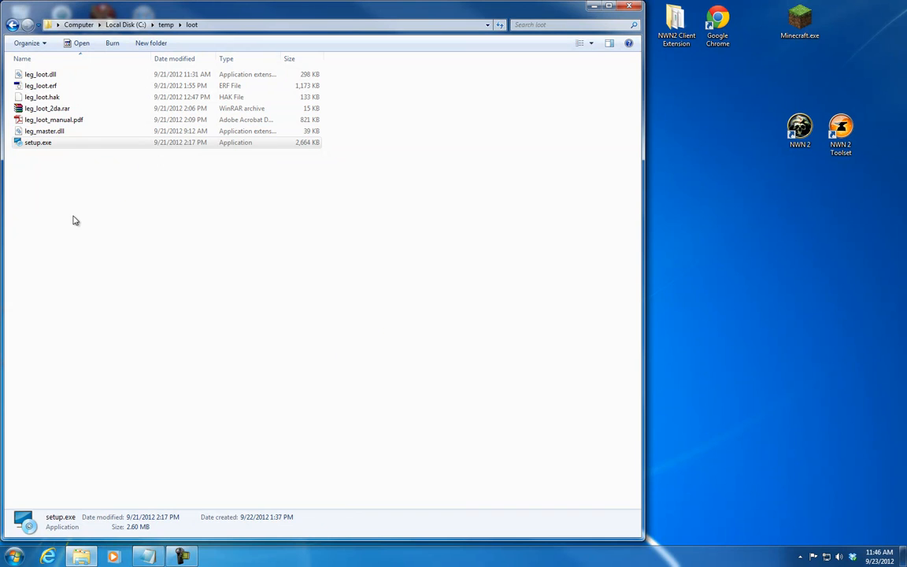
{"action": "left_click", "coordinate": [45, 120]}
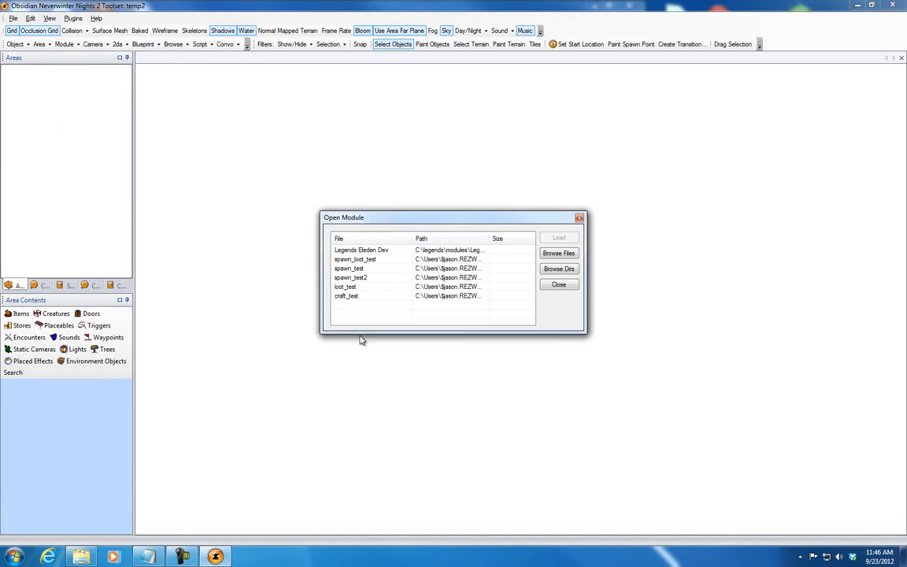
{"action": "left_click", "coordinate": [559, 288]}
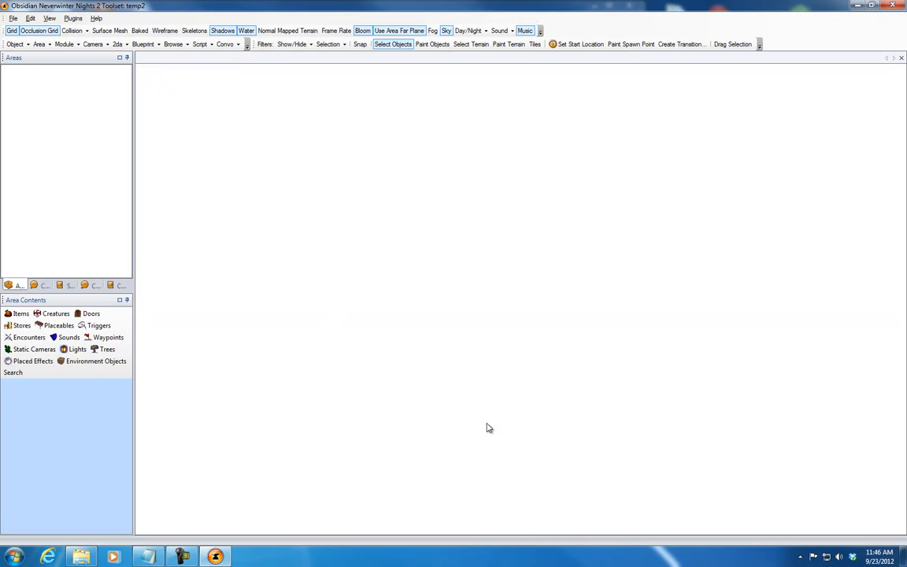
Step: Import leg_loot.erf from c:\temp into the module, check the module's scripts list, and return to the areas list
{"action": "left_click", "coordinate": [13, 17]}
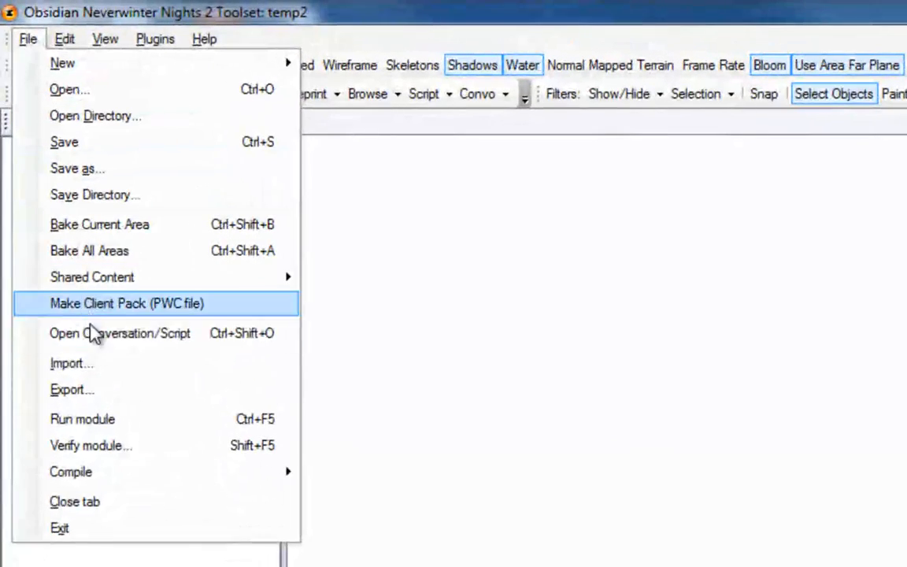
{"action": "left_click", "coordinate": [95, 367]}
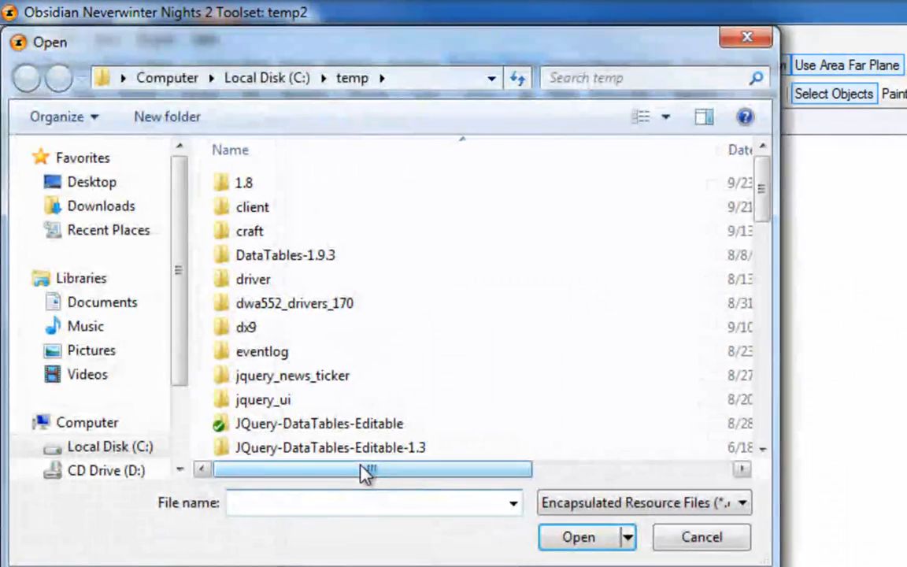
{"action": "type", "text": "c:\\temp\\leg"}
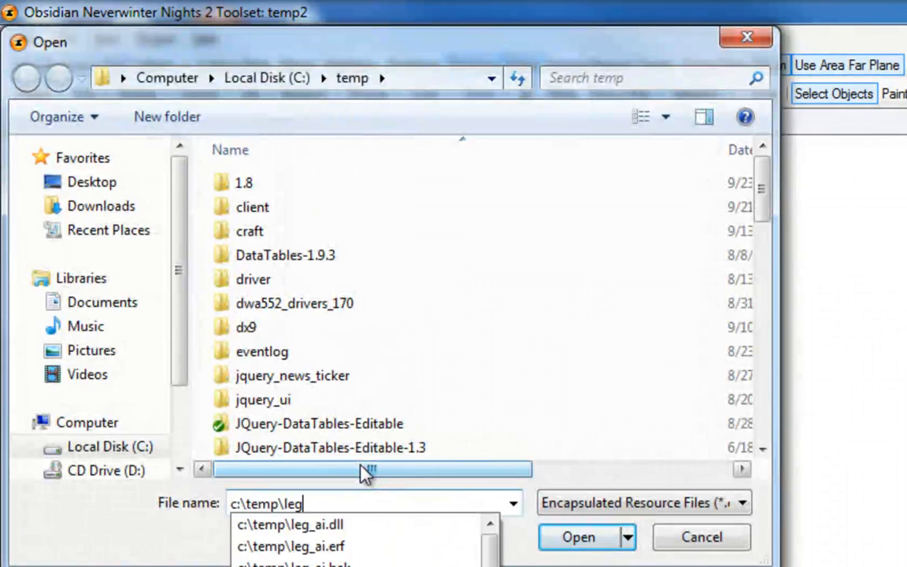
{"action": "type", "text": "_lo"}
{"action": "key", "text": "Down"}
{"action": "key", "text": "Return"}
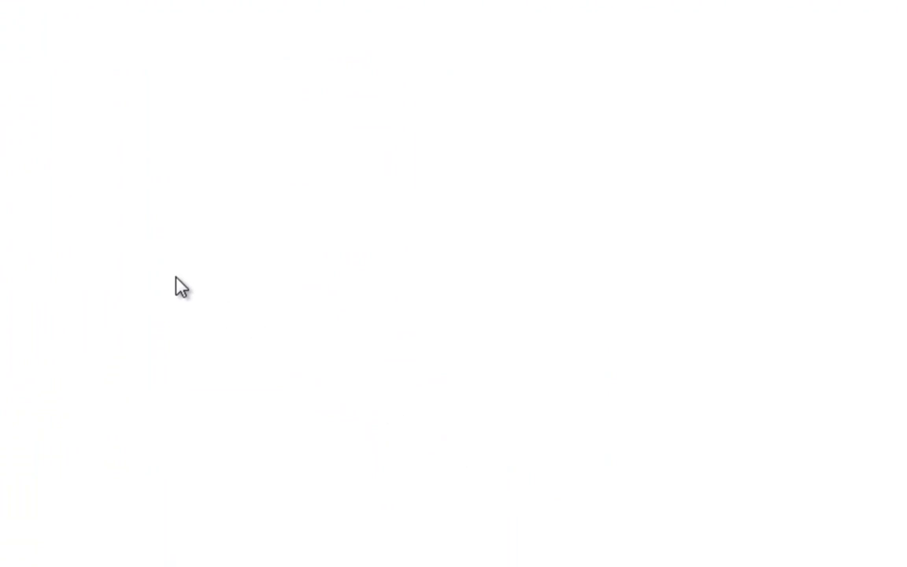
{"action": "left_click", "coordinate": [447, 359]}
{"action": "left_click", "coordinate": [22, 444]}
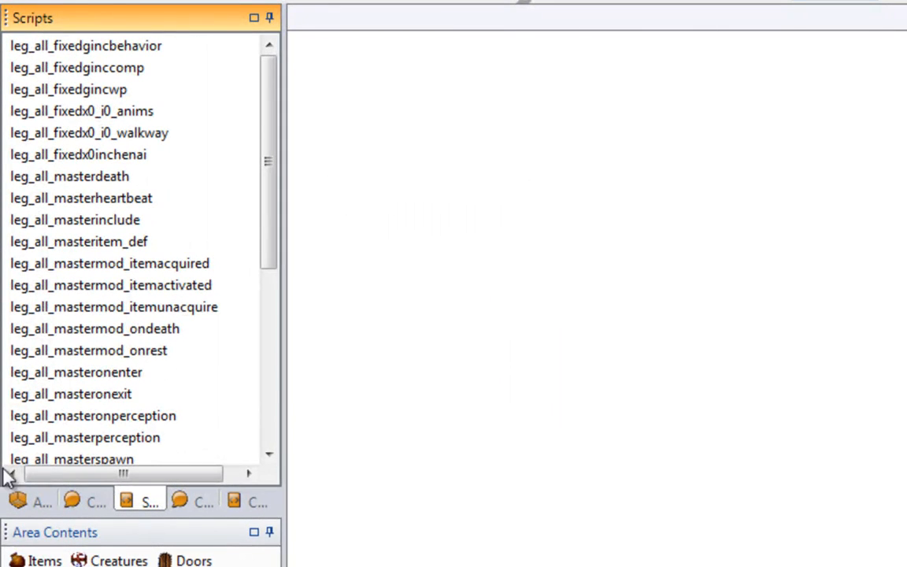
{"action": "left_click", "coordinate": [29, 502]}
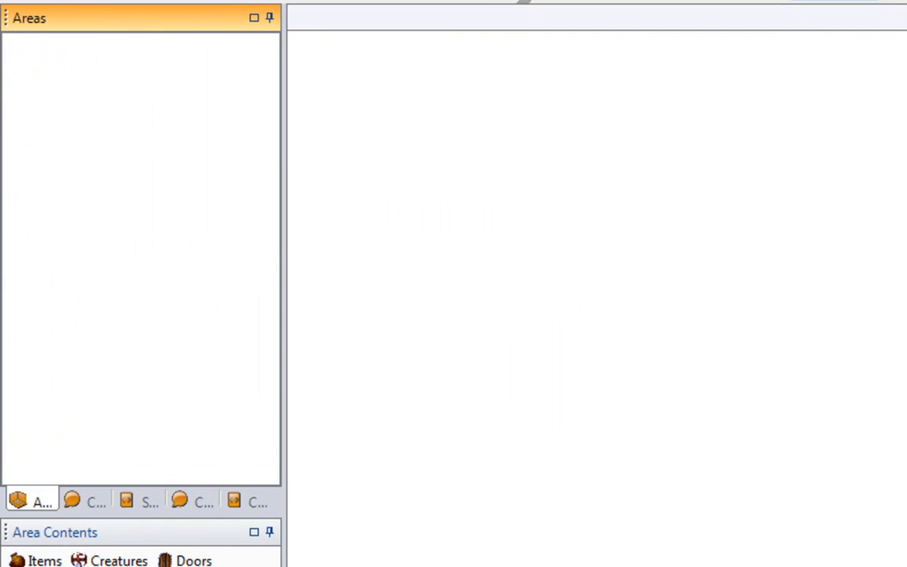
Step: Save the module as a directory named loot_vid, accepting that it lacks a valid start location
{"action": "left_click", "coordinate": [235, 381]}
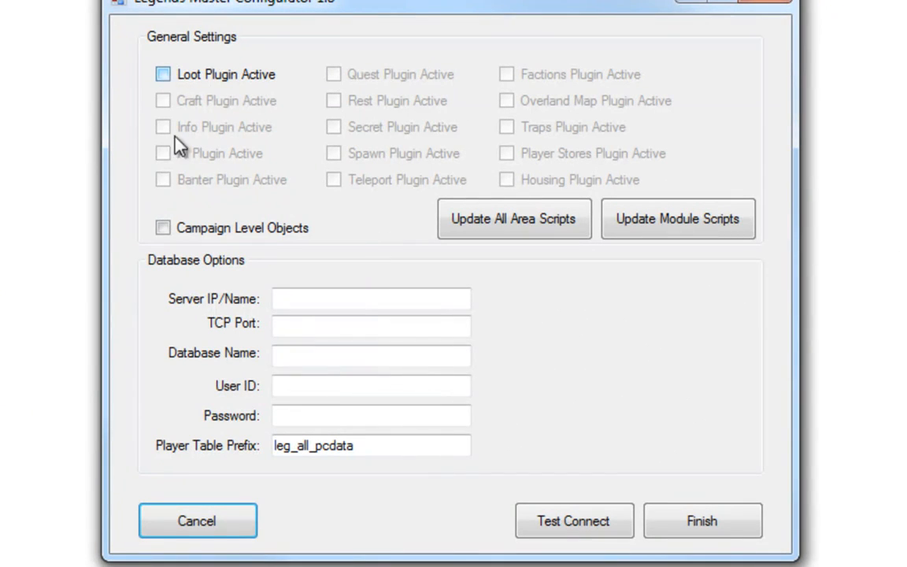
{"action": "left_click", "coordinate": [224, 529]}
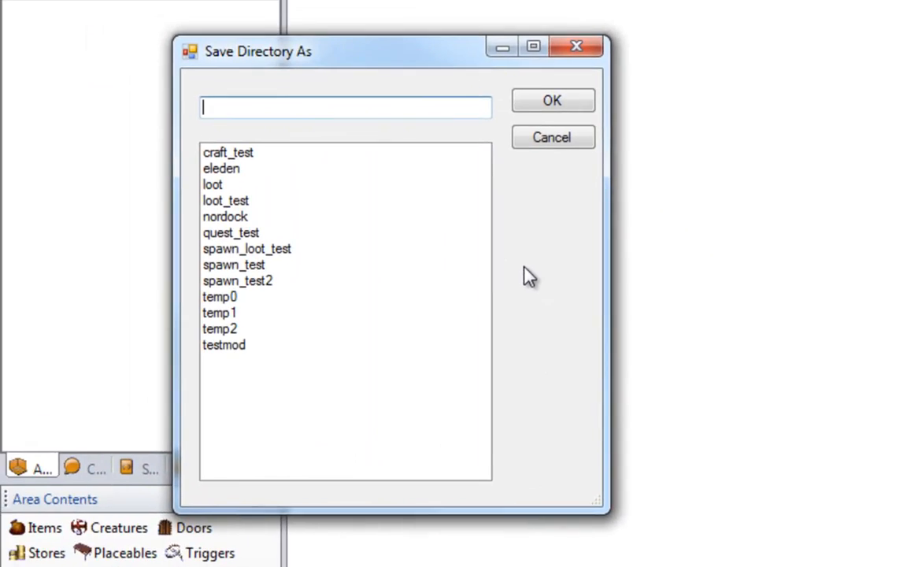
{"action": "type", "text": "loot_vod"}
{"action": "key", "text": "BackSpace"}
{"action": "key", "text": "BackSpace"}
{"action": "type", "text": "id"}
{"action": "key", "text": "Return"}
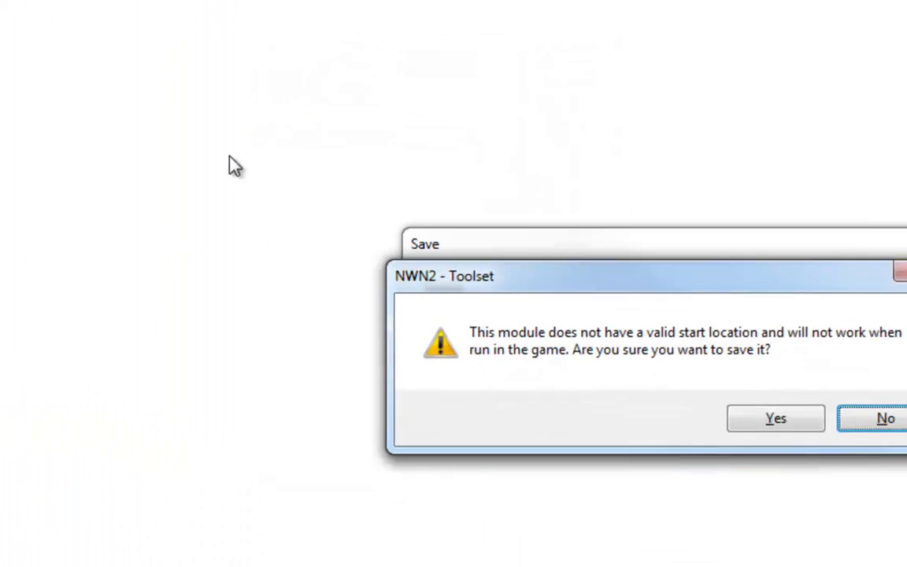
{"action": "left_click", "coordinate": [776, 419]}
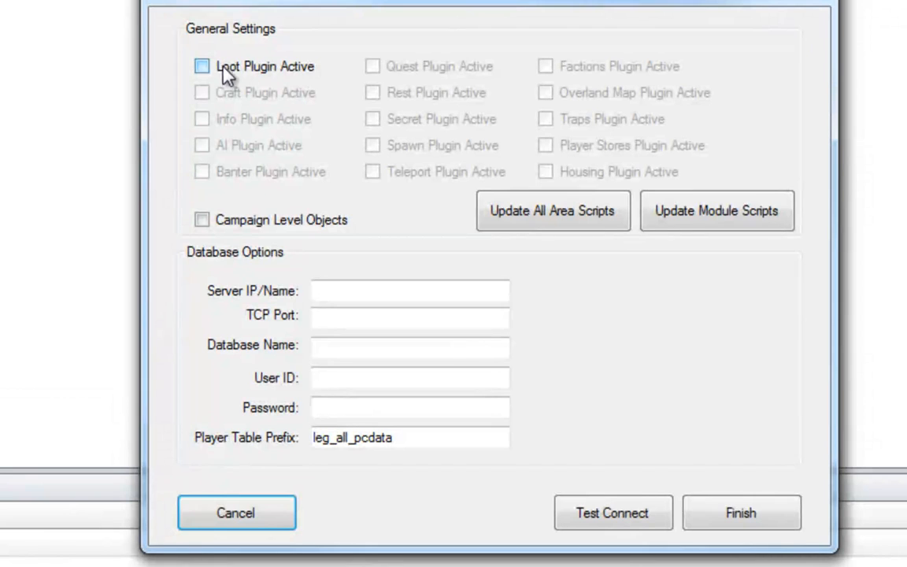
Step: Activate the Loot plugin in the Legends Master Configurator and set the database server to calweb01 with TCP port 3306
{"action": "left_click", "coordinate": [207, 67]}
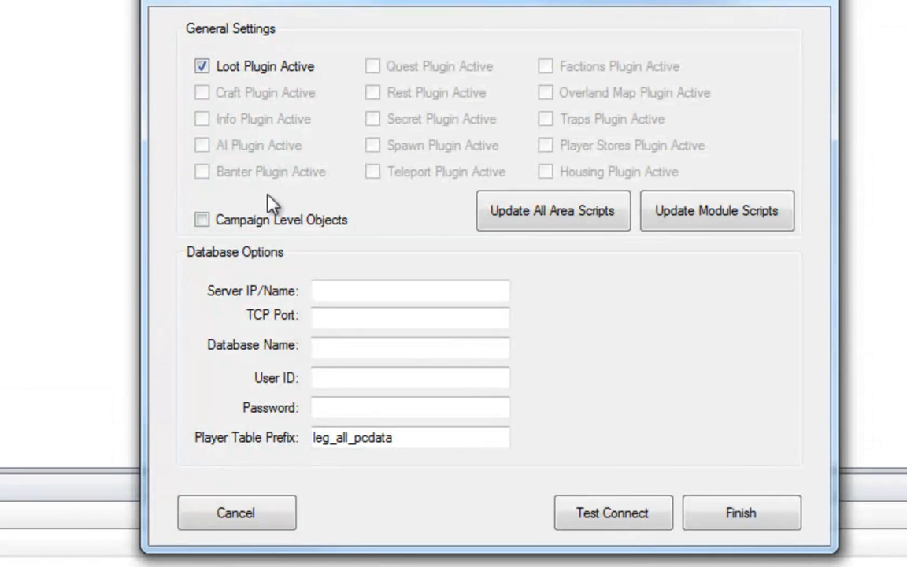
{"action": "left_click", "coordinate": [344, 290]}
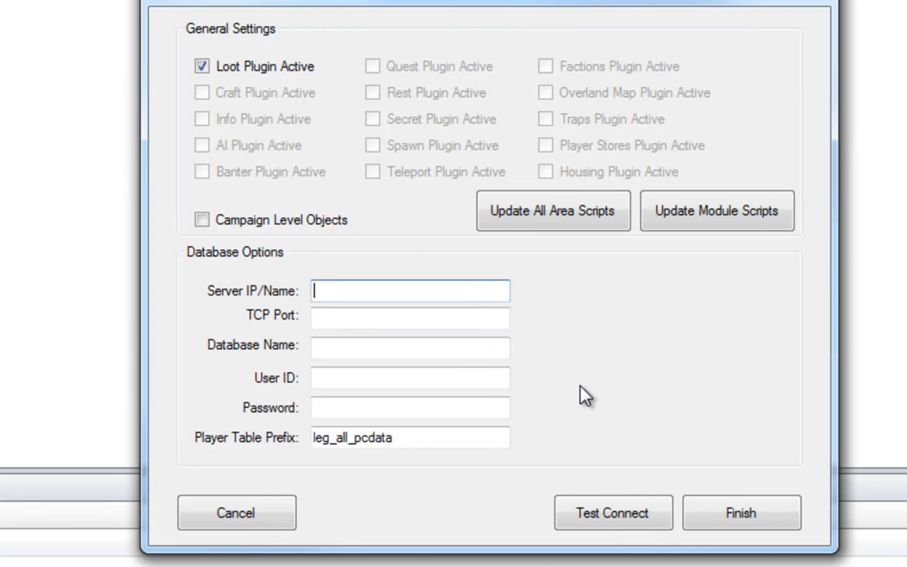
{"action": "type", "text": "calweb01"}
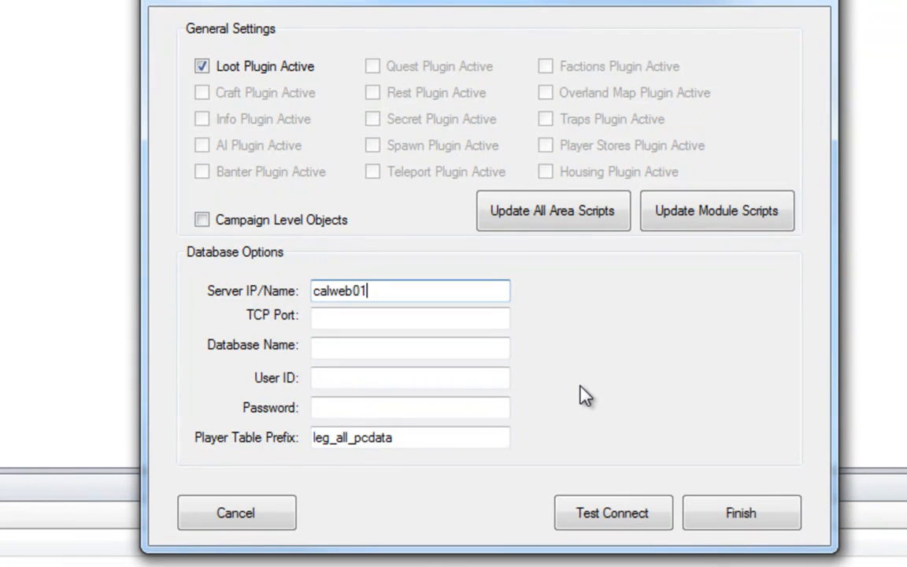
{"action": "key", "text": "Tab"}
{"action": "type", "text": "3306"}
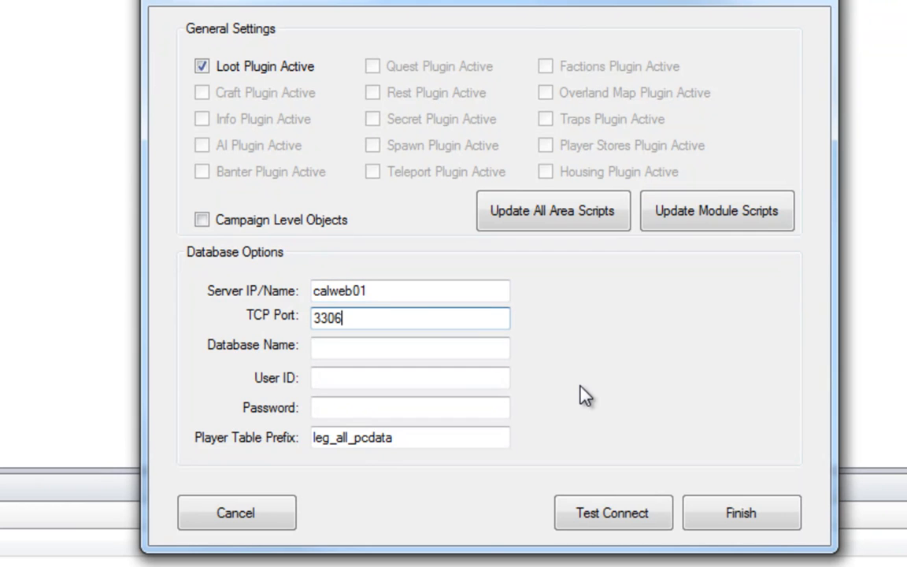
Step: Set both the database name and user ID to nwn2 and enter the database password
{"action": "key", "text": "Tab"}
{"action": "type", "text": "nwn2"}
{"action": "key", "text": "Tab"}
{"action": "type", "text": "nwn2"}
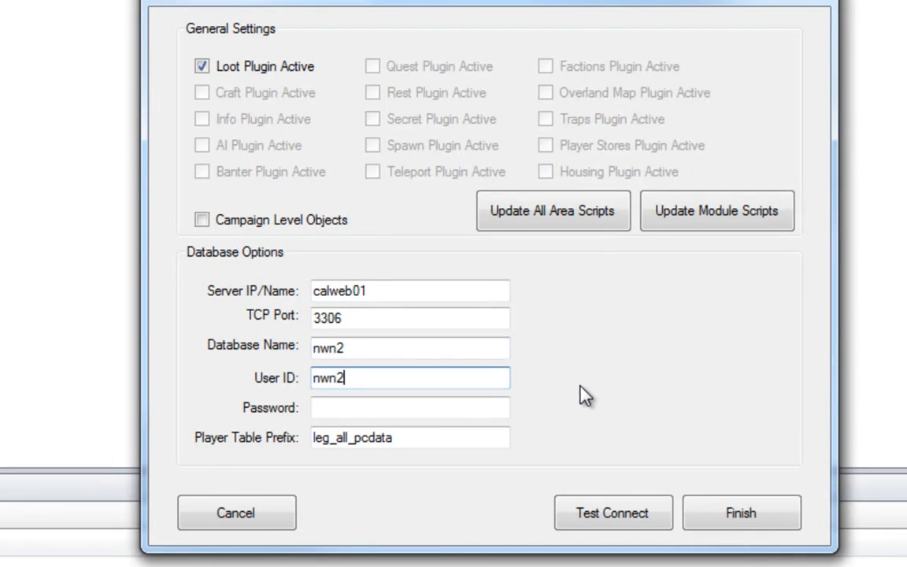
{"action": "key", "text": "Tab"}
{"action": "type", "text": "********"}
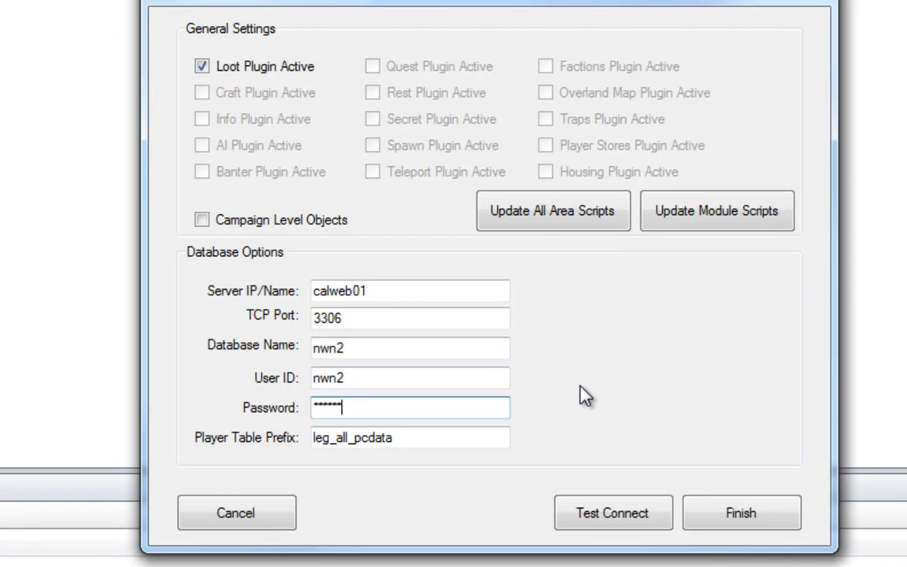
Step: Test the database connection and finish the Legends Master Configurator setup
{"action": "left_click", "coordinate": [564, 522]}
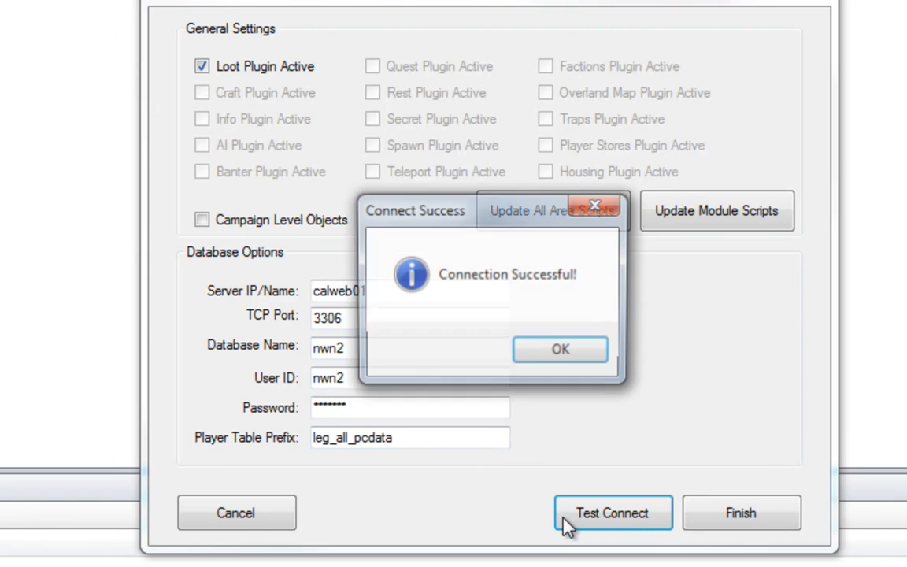
{"action": "left_click", "coordinate": [590, 354]}
{"action": "left_click", "coordinate": [780, 510]}
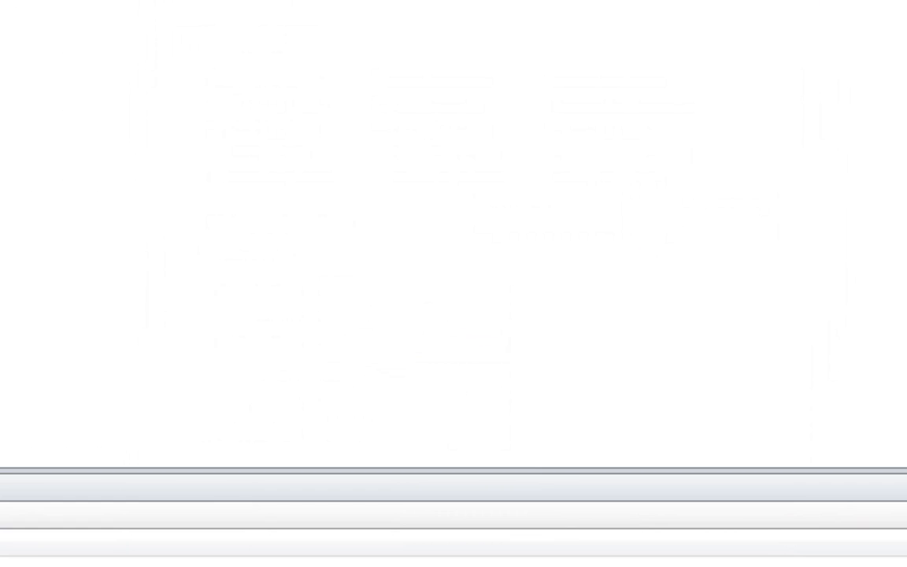
Step: Create a new exterior area tagged Loot Area with the wizard's default settings and close the verify results
{"action": "left_click", "coordinate": [27, 37]}
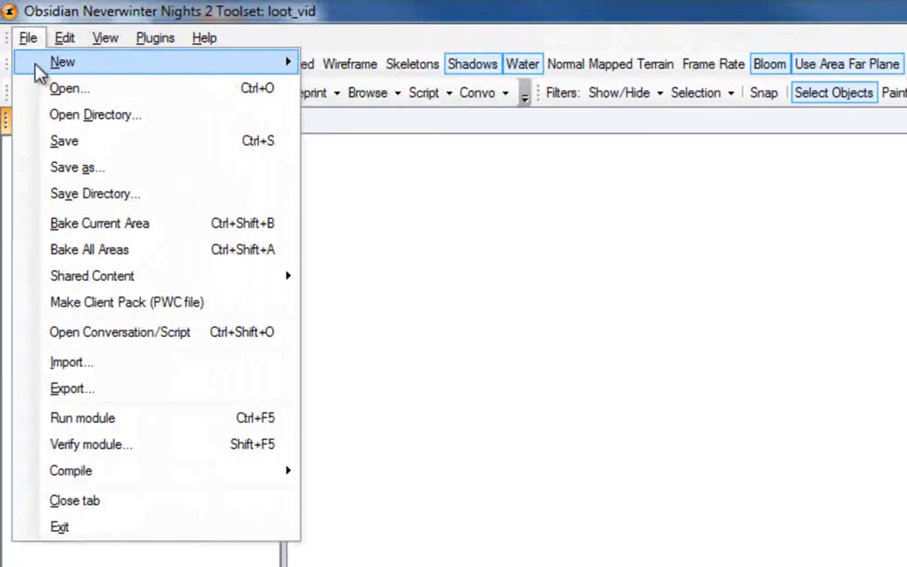
{"action": "mouse_move", "coordinate": [56, 63]}
{"action": "left_click", "coordinate": [367, 96]}
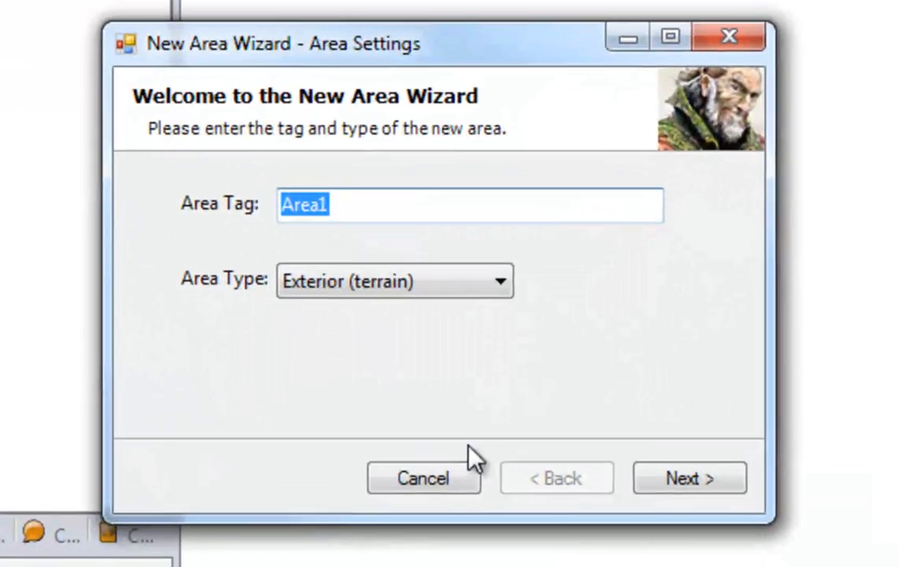
{"action": "type", "text": "Loot Ara"}
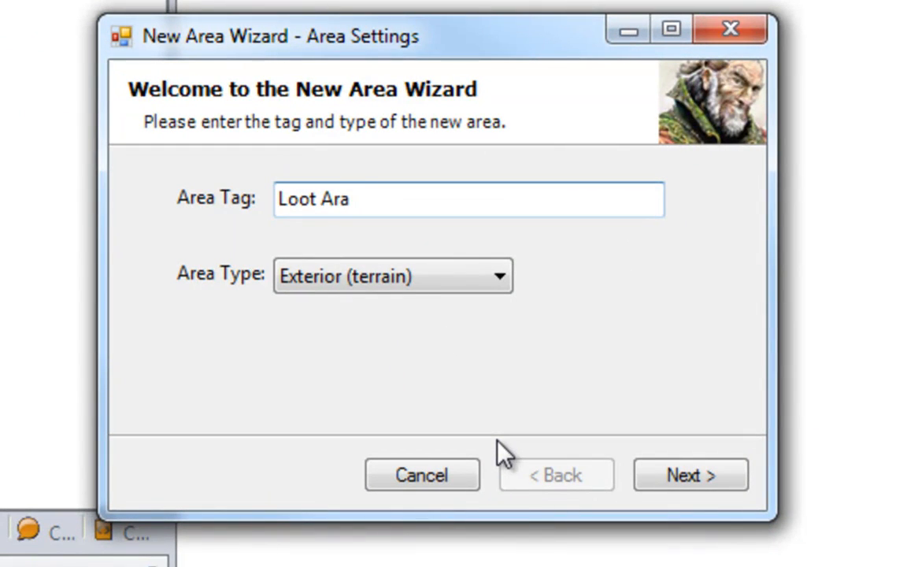
{"action": "key", "text": "BackSpace"}
{"action": "type", "text": "ea"}
{"action": "left_click", "coordinate": [676, 477]}
{"action": "left_click", "coordinate": [679, 482]}
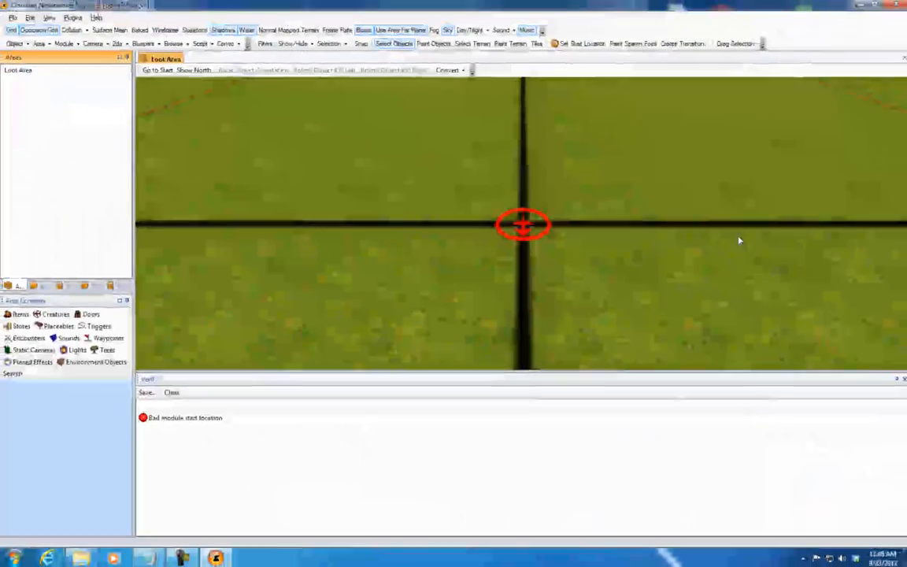
{"action": "left_click", "coordinate": [902, 379]}
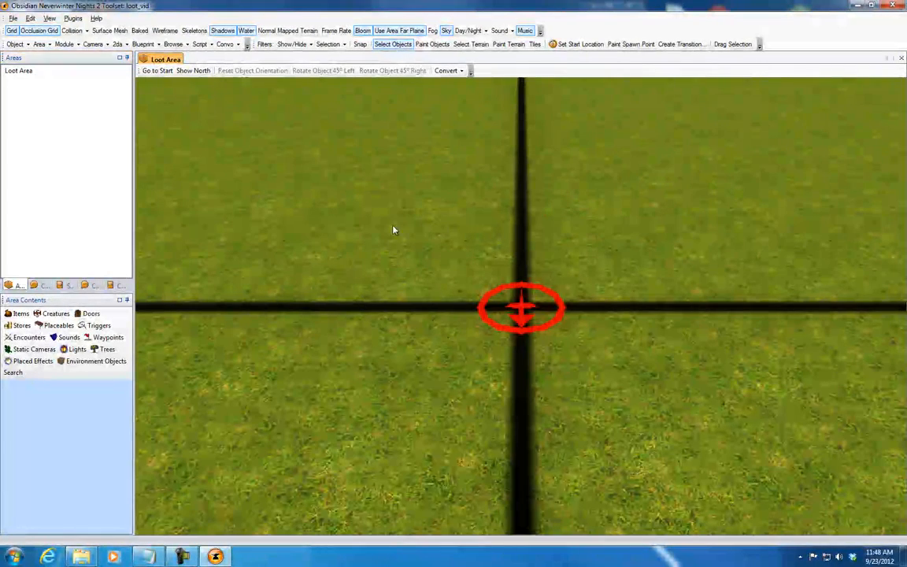
Step: Update the module scripts and all area scripts with the Legends Master Configurator
{"action": "left_click", "coordinate": [72, 17]}
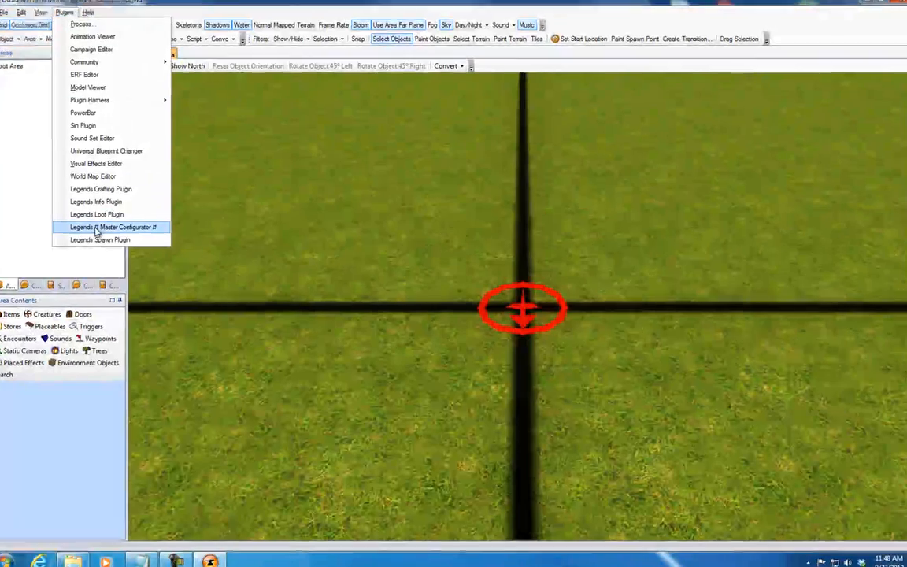
{"action": "left_click", "coordinate": [102, 228]}
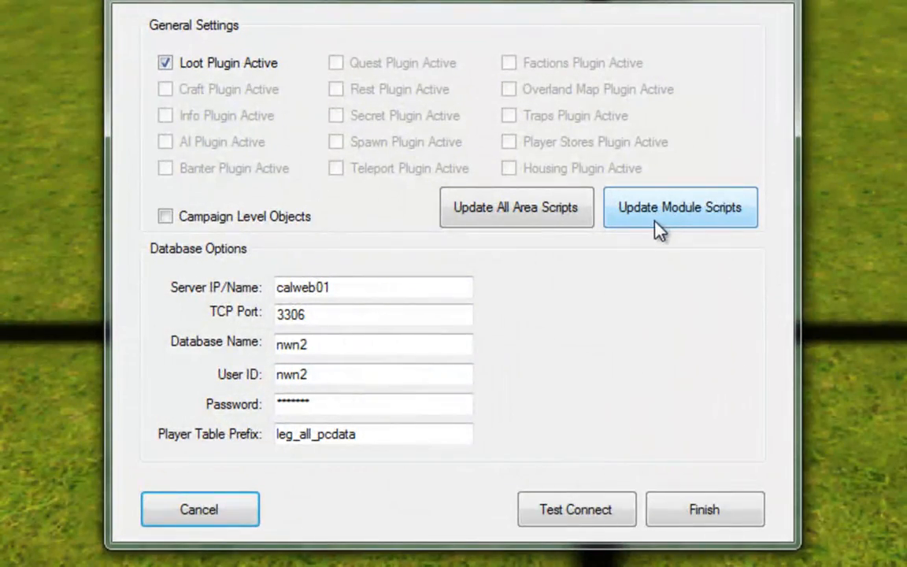
{"action": "left_click", "coordinate": [667, 216]}
{"action": "left_click", "coordinate": [533, 361]}
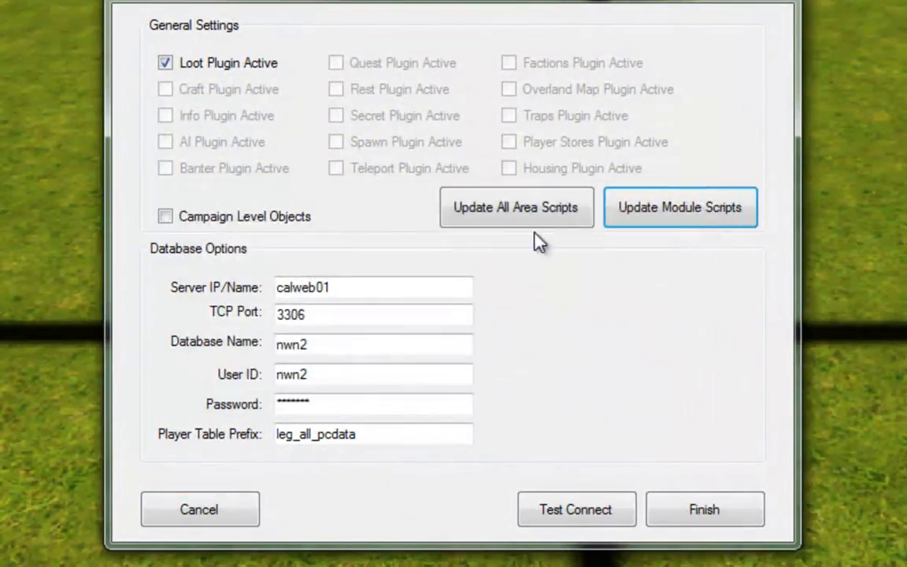
{"action": "left_click", "coordinate": [492, 208]}
{"action": "left_click", "coordinate": [535, 378]}
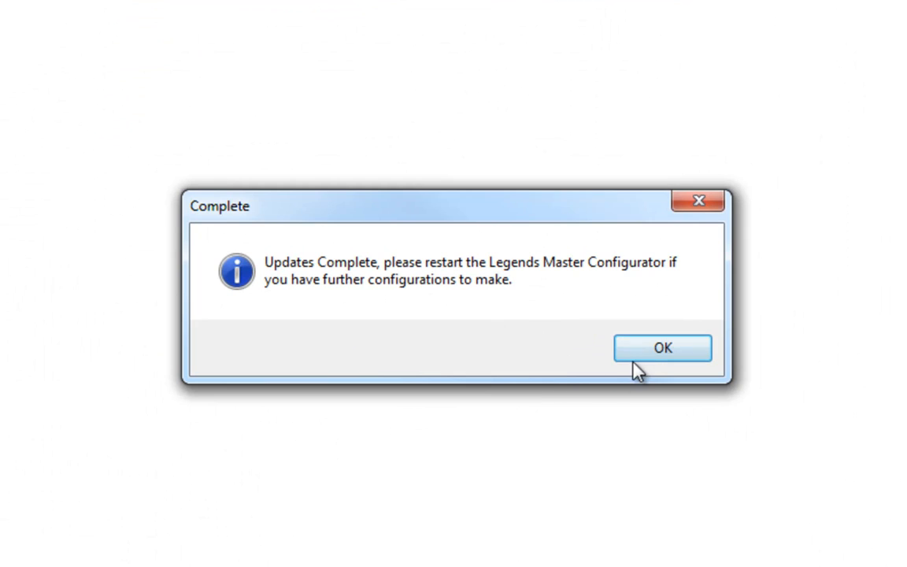
{"action": "left_click", "coordinate": [660, 356]}
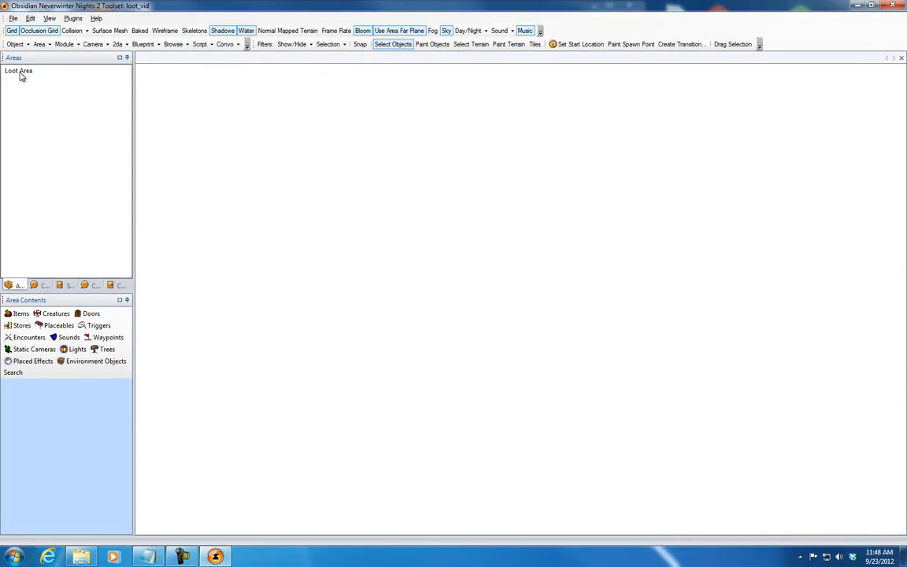
Step: Open Loot Area and check the On Client Enter and On Exit scripts in its properties
{"action": "double_click", "coordinate": [20, 72]}
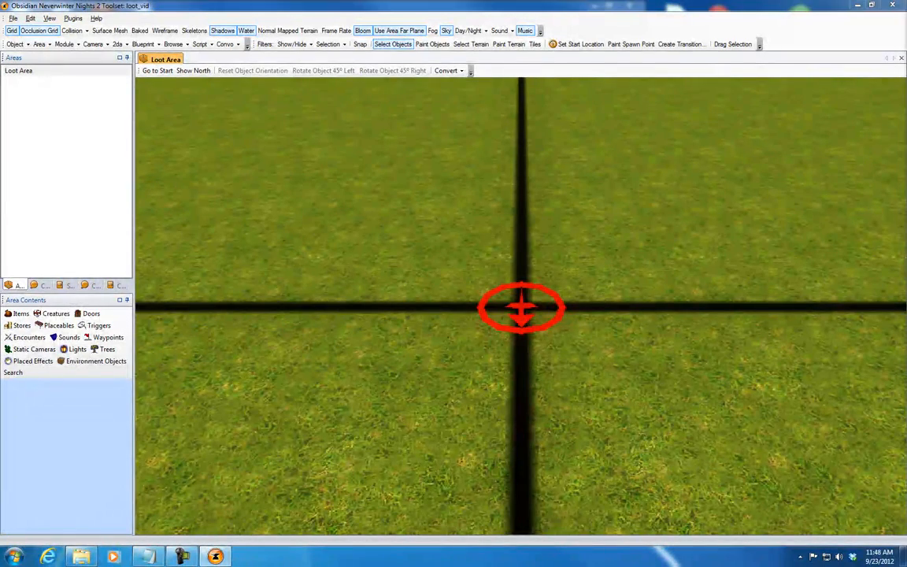
{"action": "left_click_drag", "start_coordinate": [906, 44], "coordinate": [760, 17]}
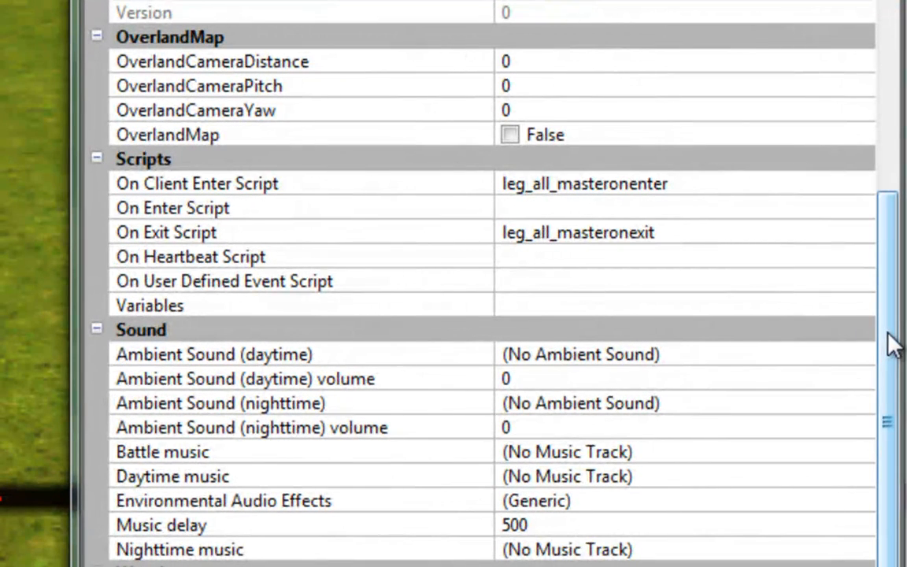
{"action": "left_click", "coordinate": [687, 188]}
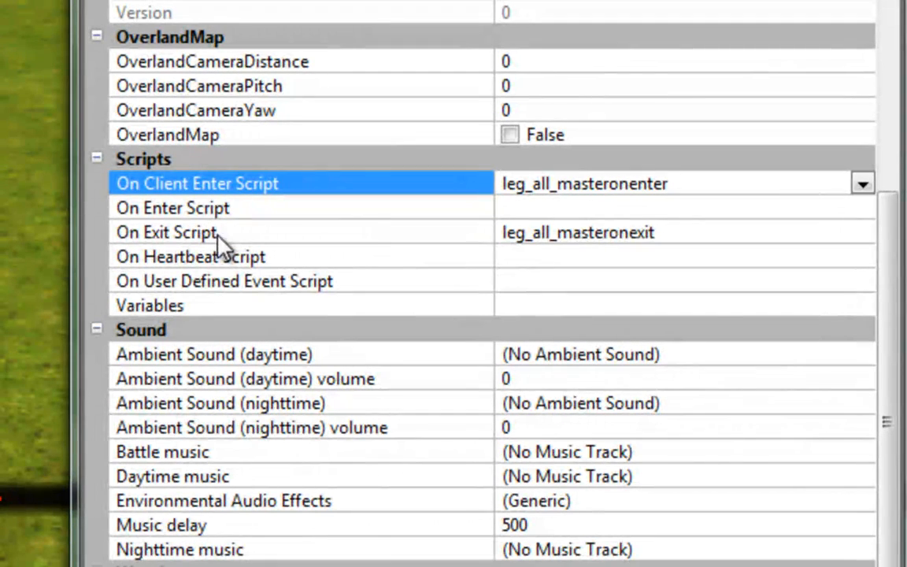
{"action": "left_click", "coordinate": [699, 233]}
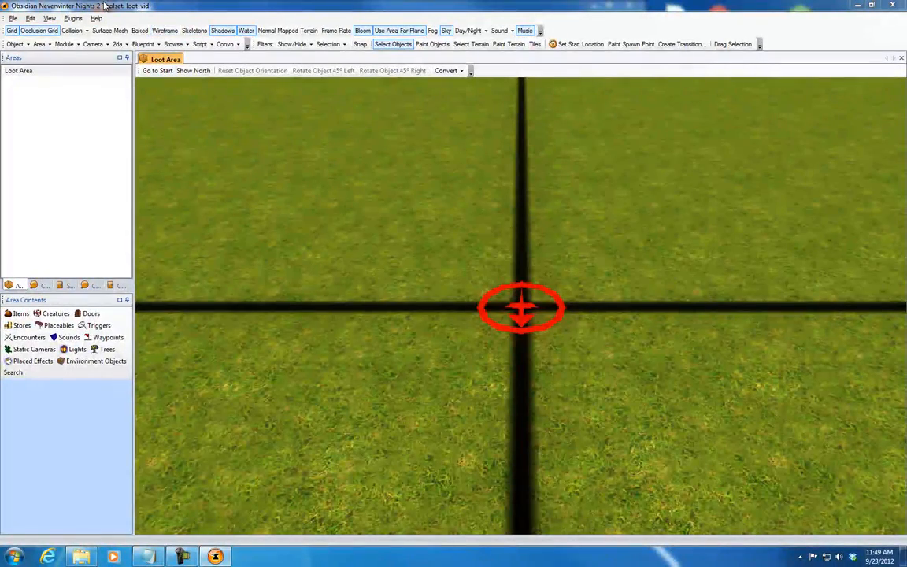
Step: Open the configuration of the Legends Loot Plugin
{"action": "left_click", "coordinate": [72, 19]}
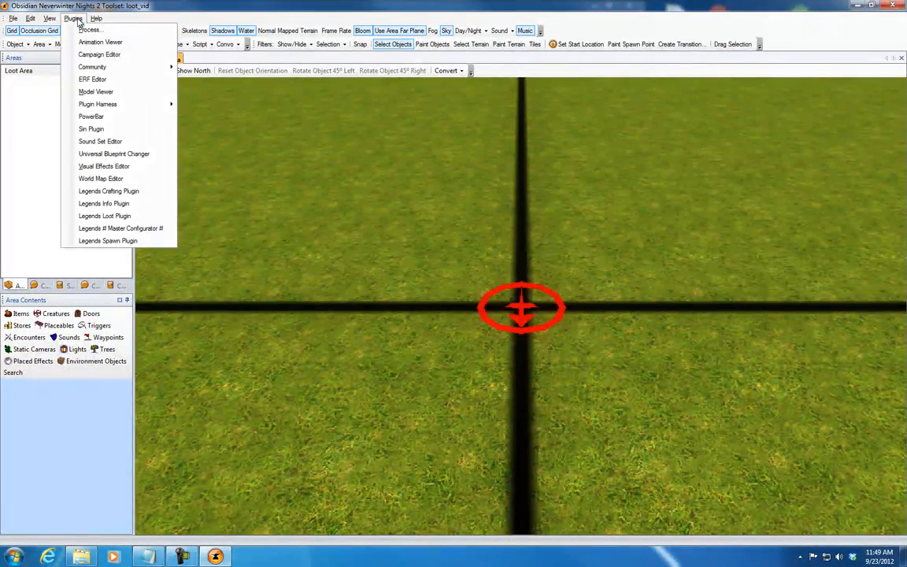
{"action": "left_click", "coordinate": [106, 216]}
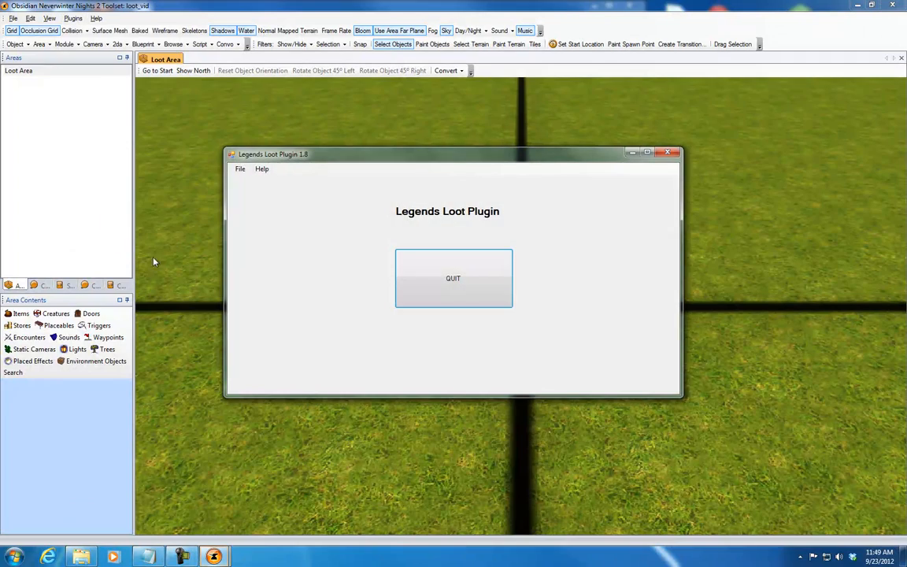
{"action": "left_click", "coordinate": [240, 170]}
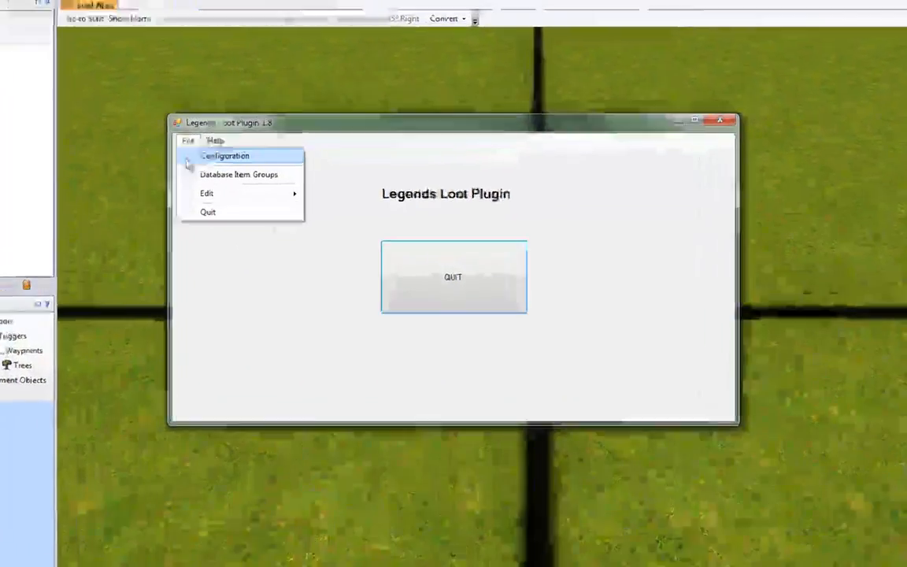
{"action": "left_click", "coordinate": [241, 182]}
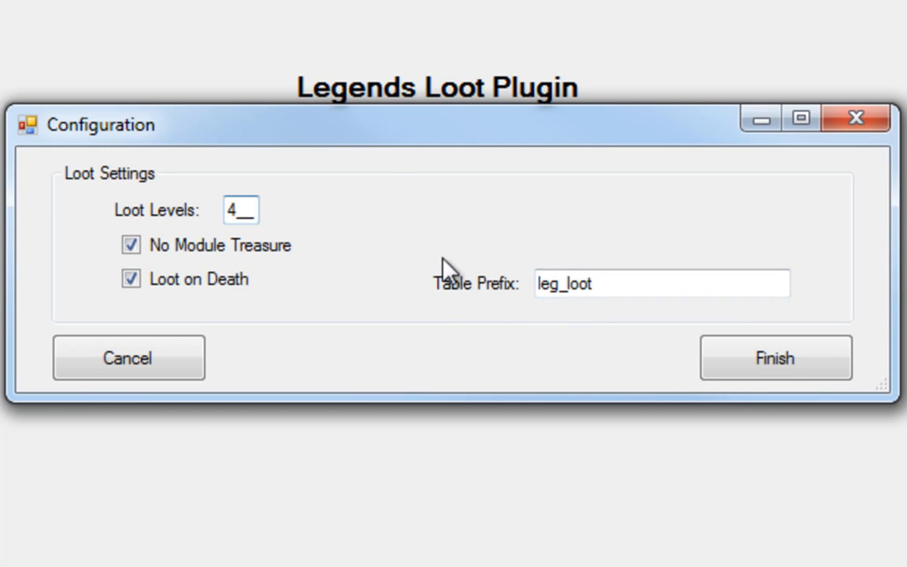
Step: Accept the loot configuration with Loot Levels at 4, No Module Treasure and Loot on Death enabled, and quit the plugin
{"action": "double_click", "coordinate": [233, 209]}
{"action": "left_click_drag", "start_coordinate": [256, 209], "coordinate": [166, 210]}
{"action": "left_click_drag", "start_coordinate": [251, 212], "coordinate": [218, 213]}
{"action": "left_click_drag", "start_coordinate": [257, 211], "coordinate": [207, 208]}
{"action": "left_click", "coordinate": [244, 211]}
{"action": "left_click", "coordinate": [238, 209]}
{"action": "left_click_drag", "start_coordinate": [238, 210], "coordinate": [223, 209]}
{"action": "left_click_drag", "start_coordinate": [258, 213], "coordinate": [203, 211]}
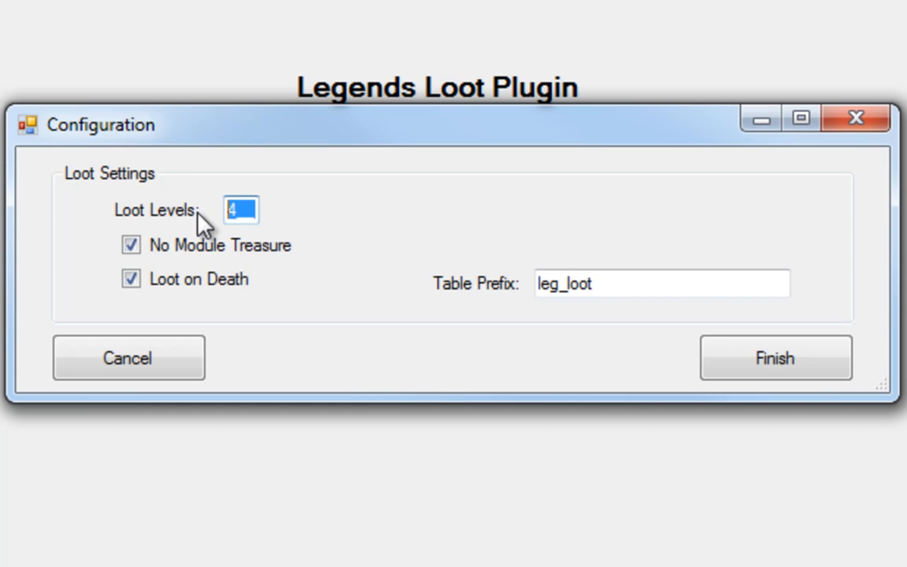
{"action": "left_click", "coordinate": [245, 211]}
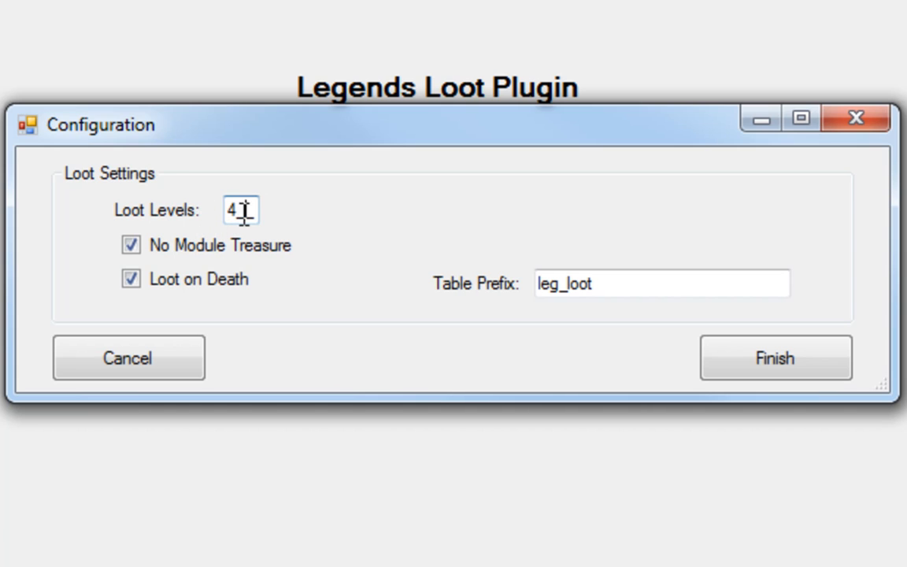
{"action": "left_click_drag", "start_coordinate": [245, 211], "coordinate": [166, 218]}
{"action": "left_click_drag", "start_coordinate": [256, 210], "coordinate": [234, 210]}
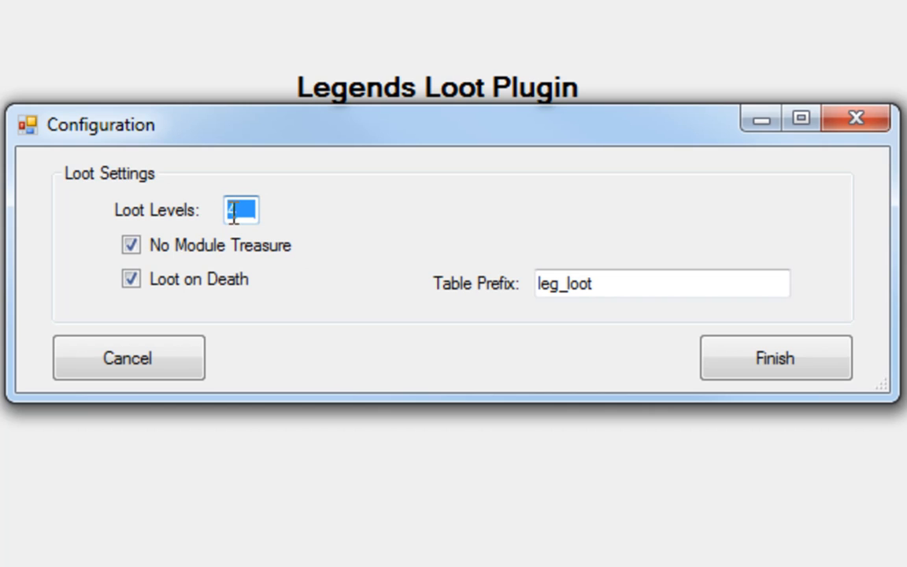
{"action": "left_click", "coordinate": [253, 207]}
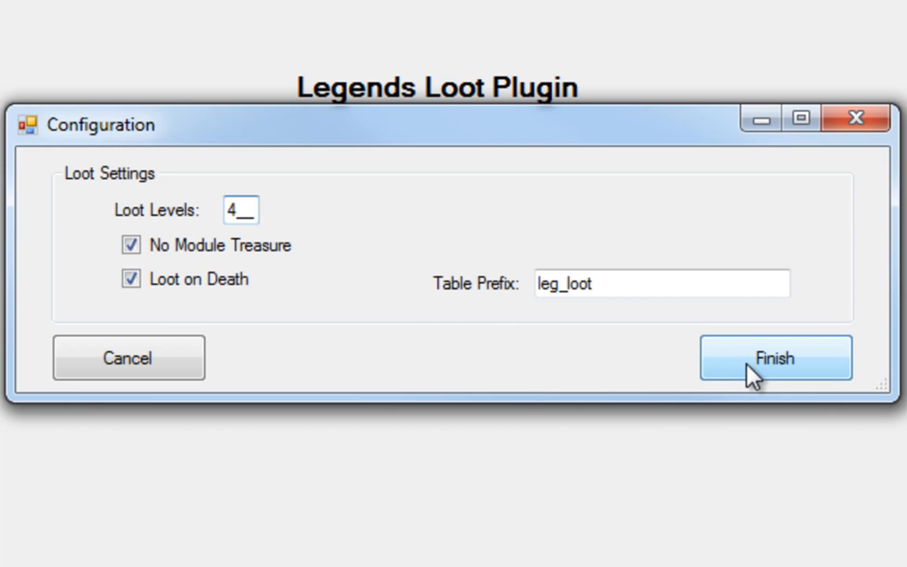
{"action": "left_click", "coordinate": [782, 370]}
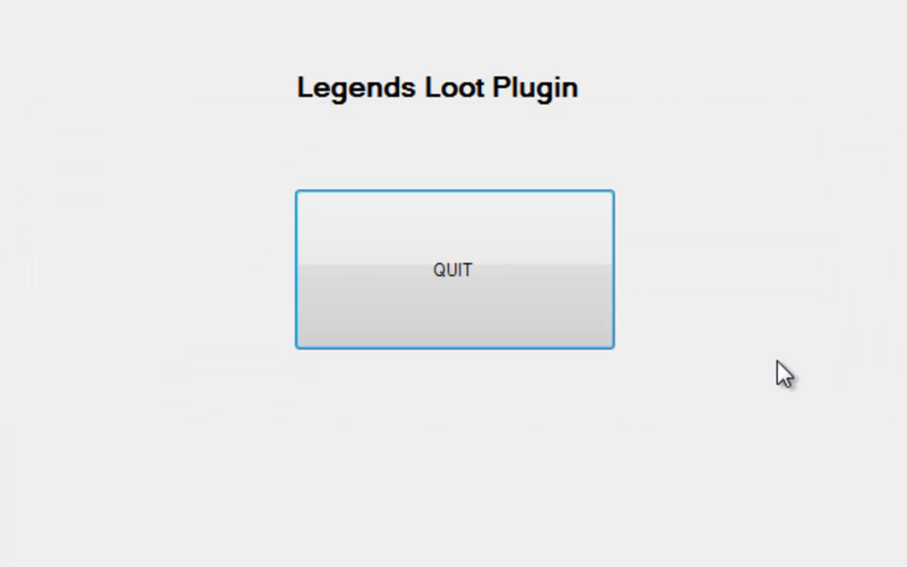
{"action": "left_click", "coordinate": [511, 297]}
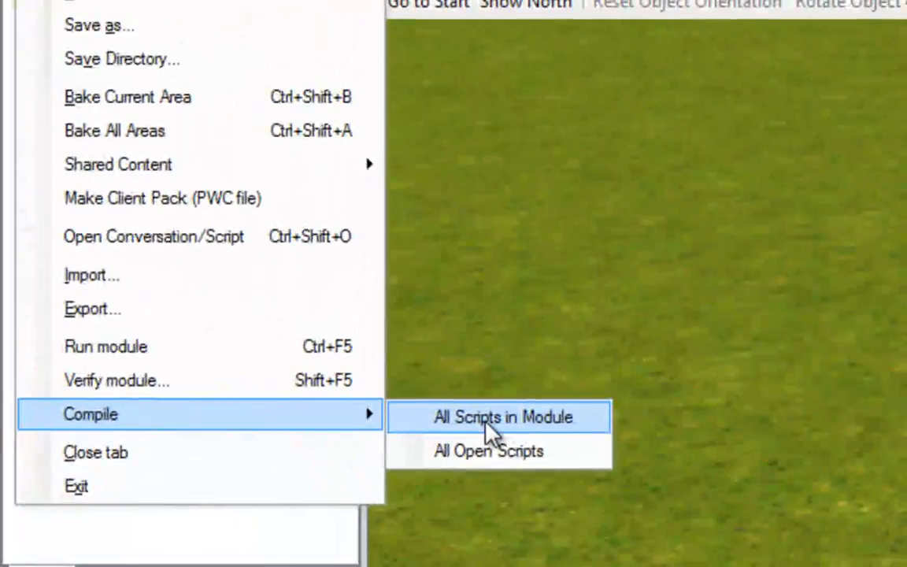
Step: Compile all scripts in the module and close the verify results
{"action": "left_click", "coordinate": [493, 425]}
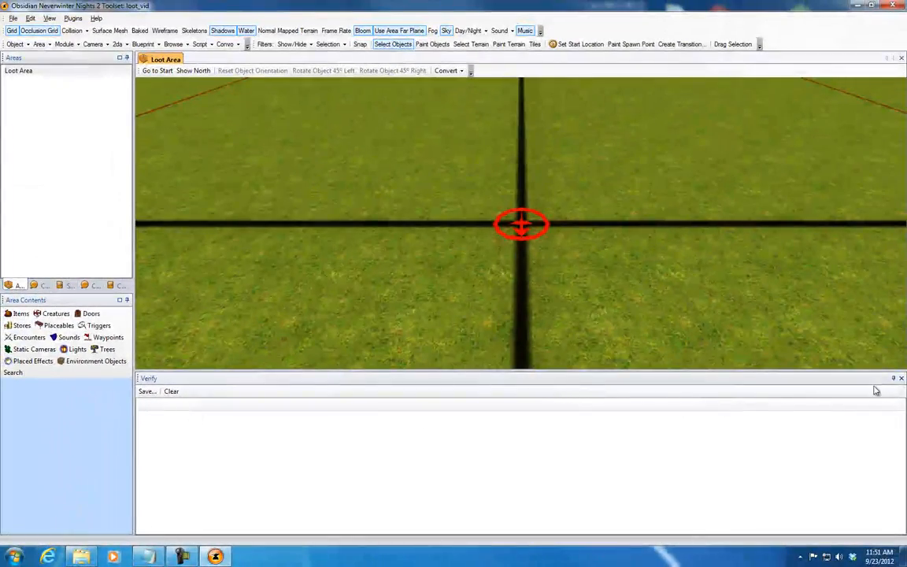
{"action": "left_click", "coordinate": [901, 380]}
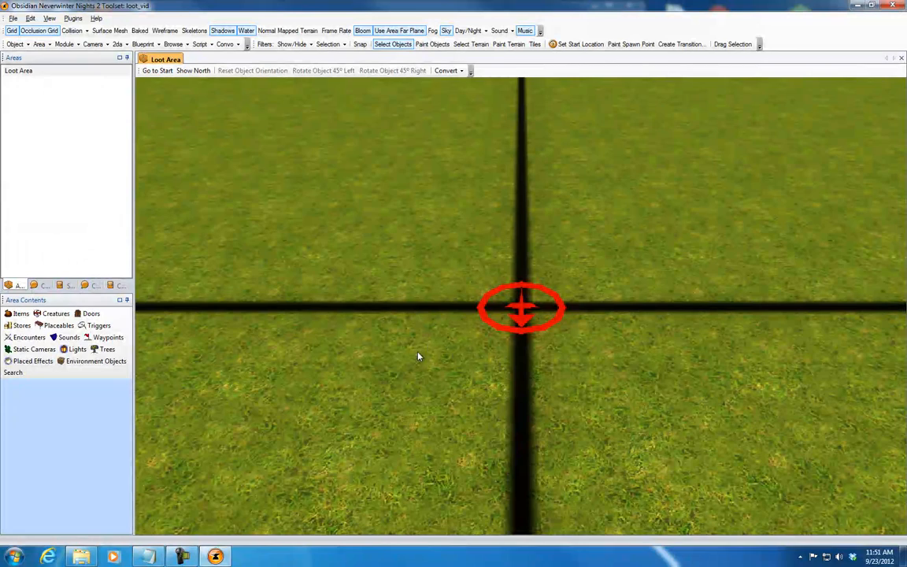
Step: Filter the creature blueprints by the name kobold and copy the Kobold blueprint to the module
{"action": "mouse_move", "coordinate": [429, 385]}
{"action": "middle_mouse_down"}
{"action": "mouse_move", "coordinate": [430, 336]}
{"action": "mouse_move", "coordinate": [514, 337]}
{"action": "mouse_move", "coordinate": [433, 340]}
{"action": "middle_mouse_up"}
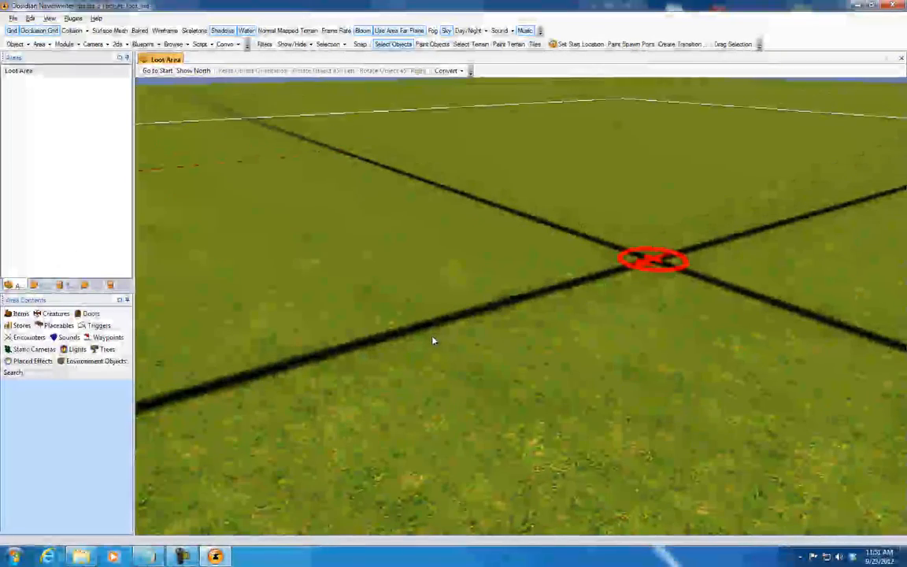
{"action": "mouse_move", "coordinate": [395, 354]}
{"action": "middle_mouse_down"}
{"action": "mouse_move", "coordinate": [437, 342]}
{"action": "mouse_move", "coordinate": [417, 334]}
{"action": "mouse_move", "coordinate": [497, 336]}
{"action": "middle_mouse_up"}
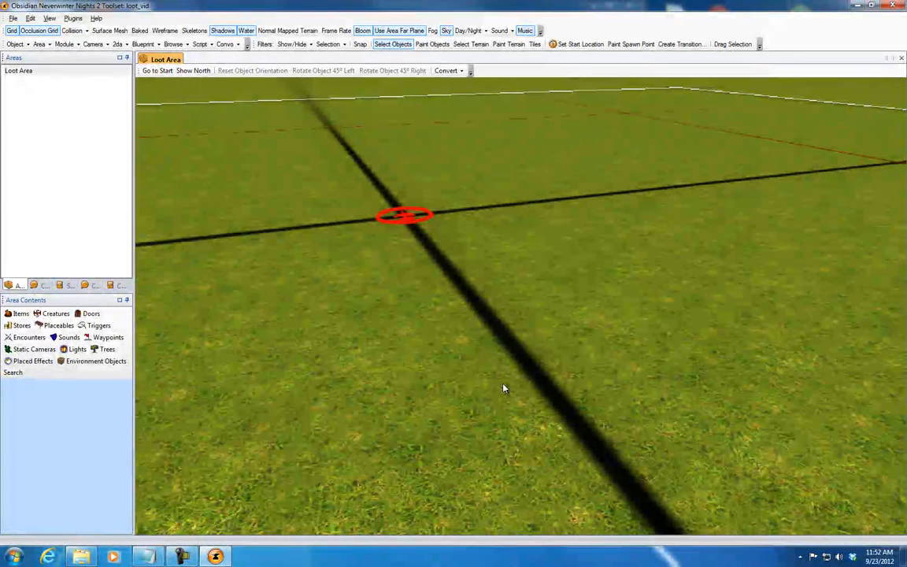
{"action": "mouse_move", "coordinate": [500, 390]}
{"action": "middle_mouse_down"}
{"action": "mouse_move", "coordinate": [485, 347]}
{"action": "mouse_move", "coordinate": [489, 352]}
{"action": "middle_mouse_up"}
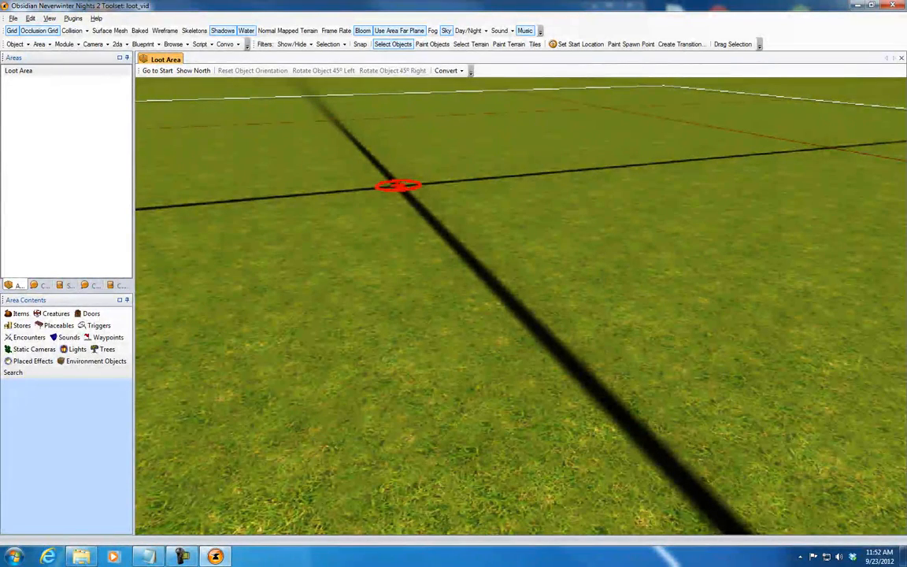
{"action": "left_click_drag", "start_coordinate": [906, 9], "coordinate": [788, 10]}
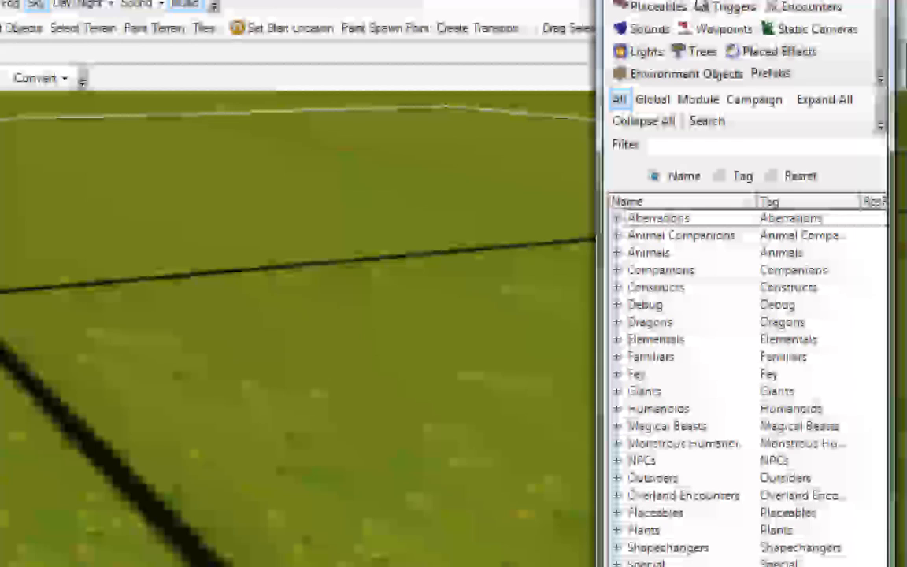
{"action": "type", "text": "kobold"}
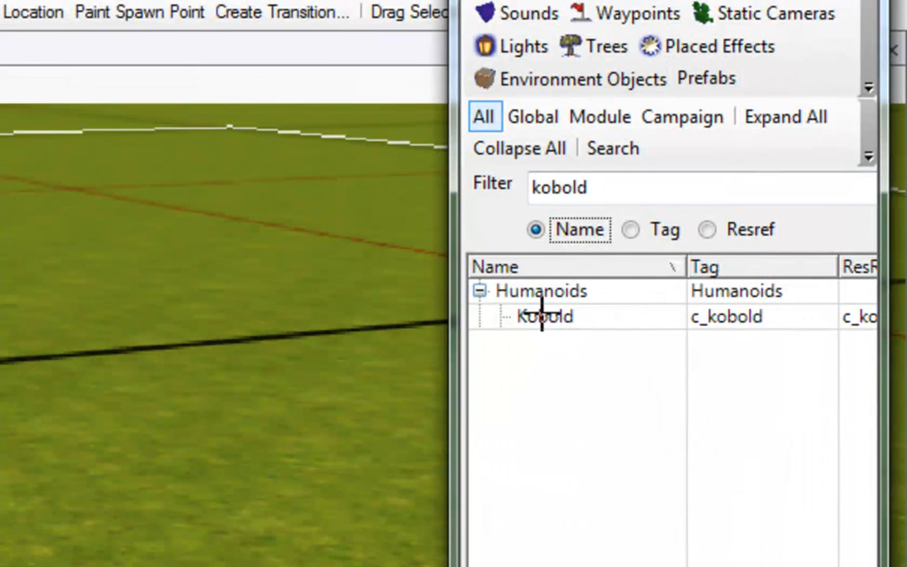
{"action": "left_click", "coordinate": [543, 317]}
{"action": "right_click", "coordinate": [549, 322]}
{"action": "mouse_move", "coordinate": [592, 418]}
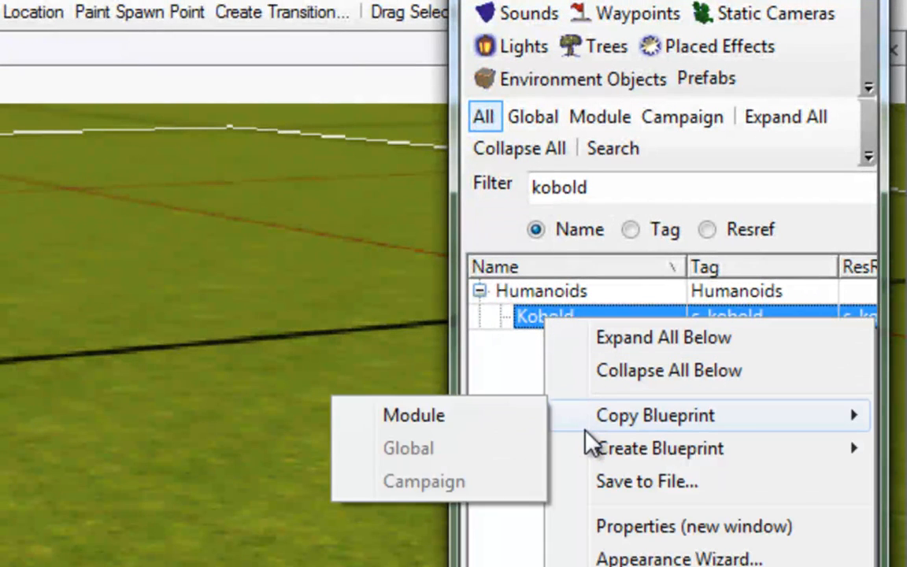
{"action": "left_click", "coordinate": [439, 417]}
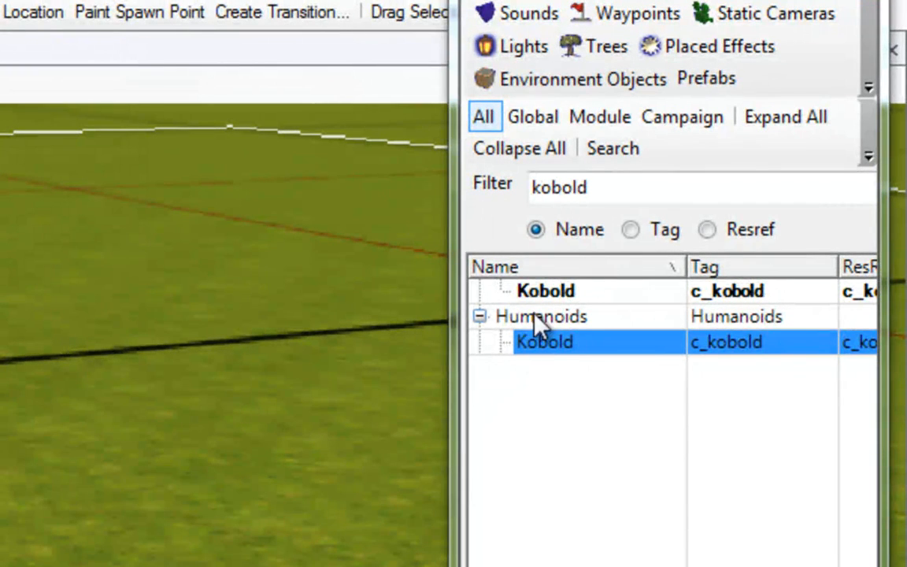
Step: Select the module's Kobold blueprint under Humanoids and open its creature blueprint loot settings in the Legends Loot Plugin
{"action": "left_click", "coordinate": [600, 116]}
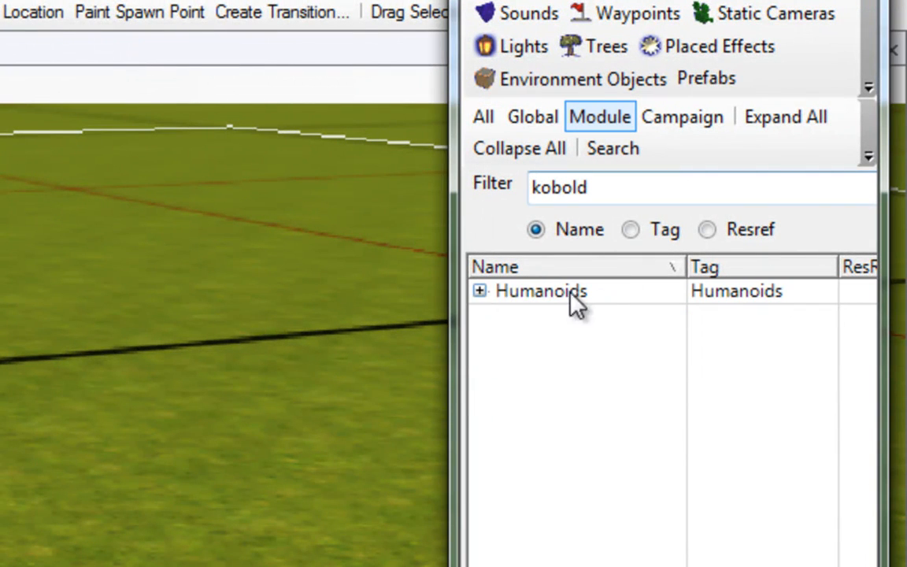
{"action": "left_click", "coordinate": [480, 290]}
{"action": "left_click", "coordinate": [532, 316]}
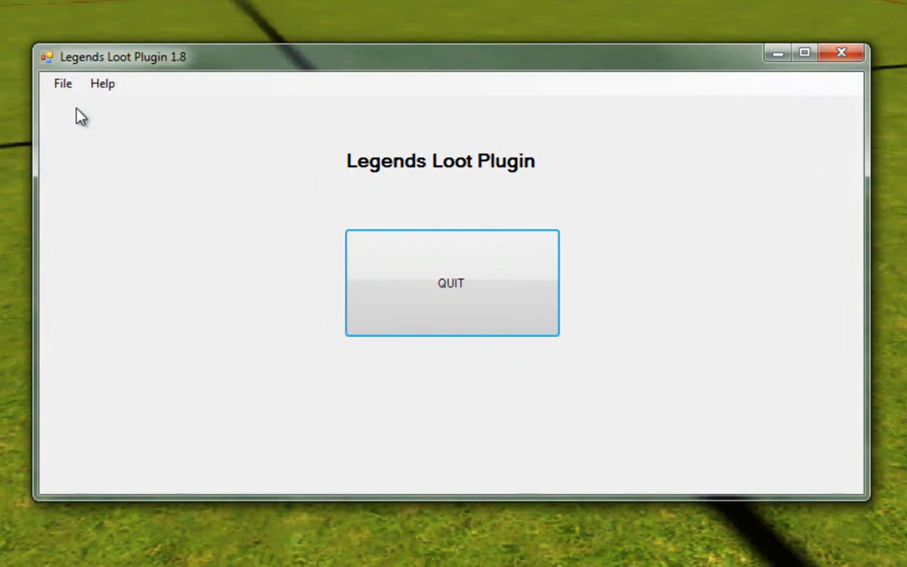
{"action": "left_click", "coordinate": [60, 82]}
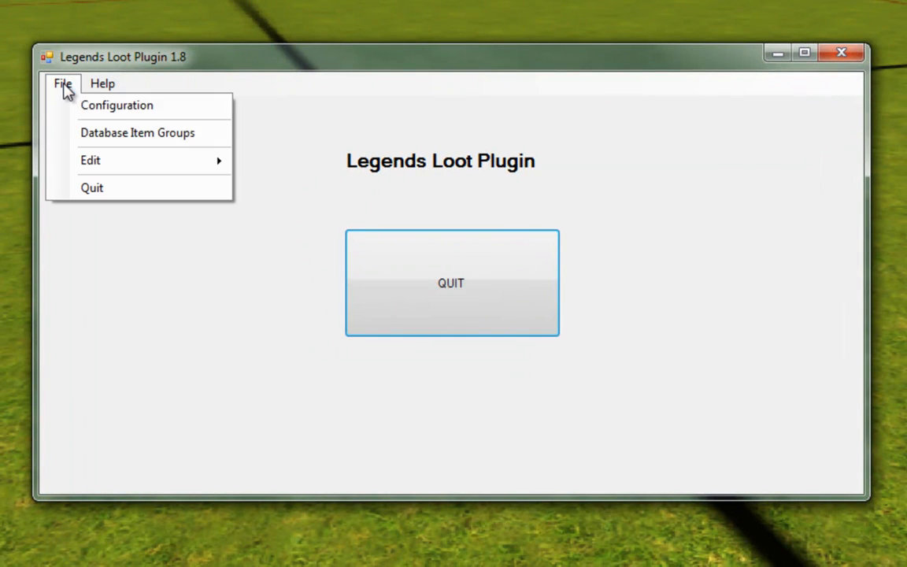
{"action": "mouse_move", "coordinate": [67, 167]}
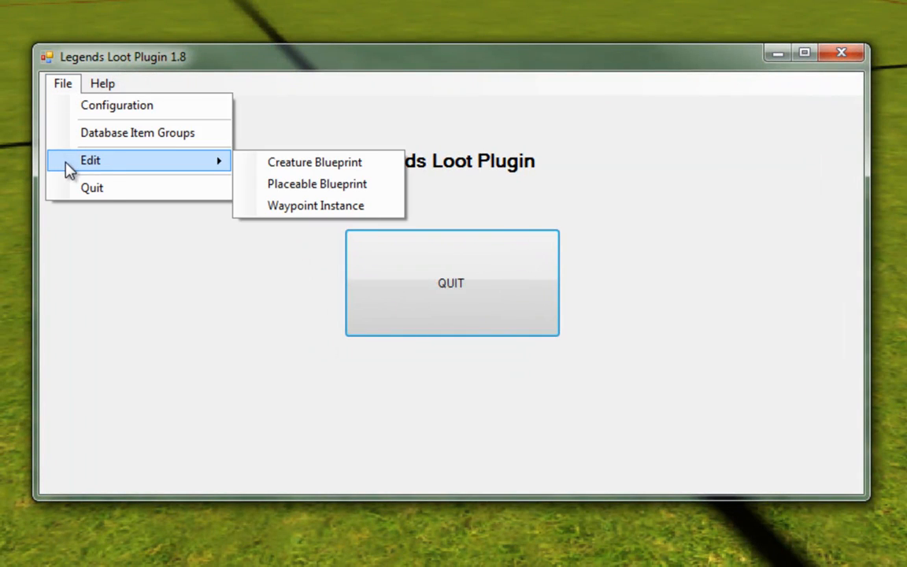
{"action": "left_click", "coordinate": [293, 165]}
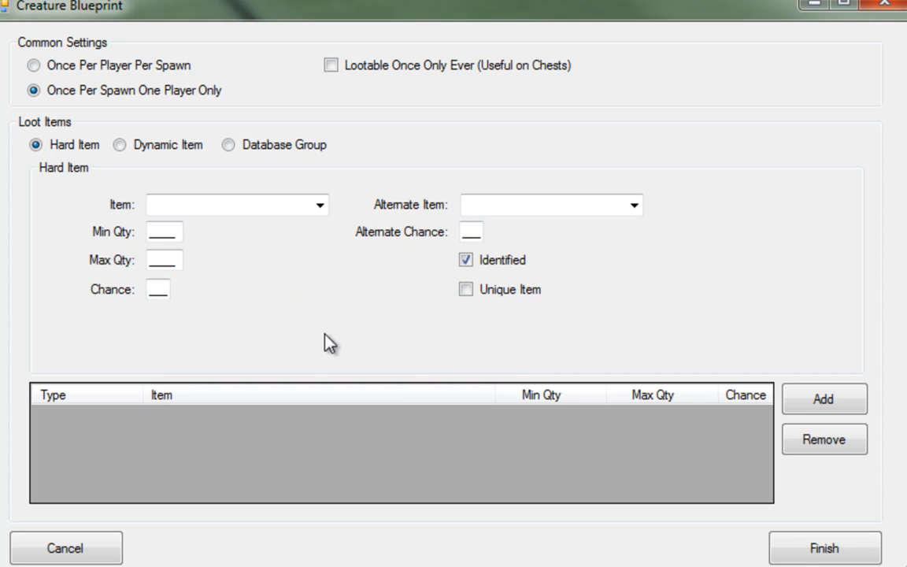
Step: Add Gold Piece to the Kobold's loot as a hard item with minimum quantity 3 and maximum 7, and close the plugin
{"action": "left_click", "coordinate": [319, 205]}
{"action": "type", "text": "gold"}
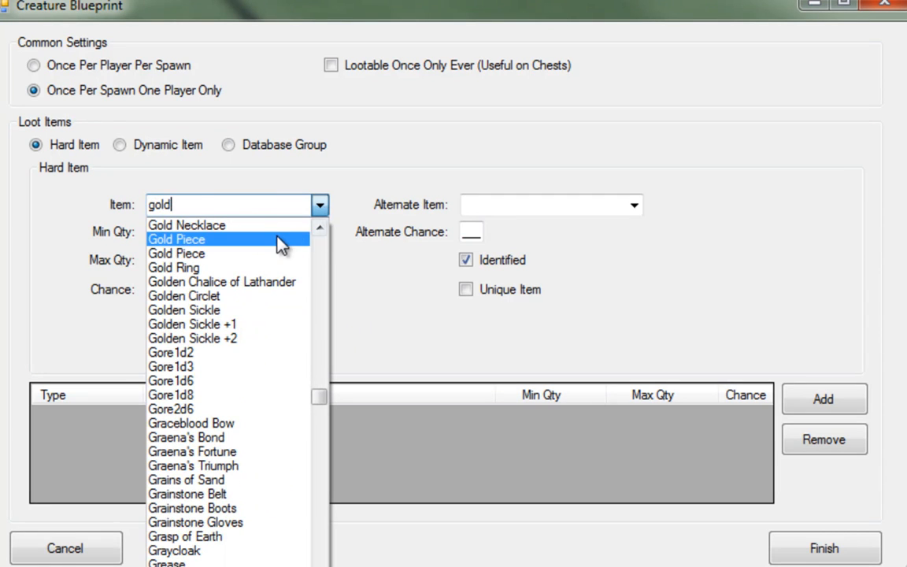
{"action": "left_click", "coordinate": [280, 239]}
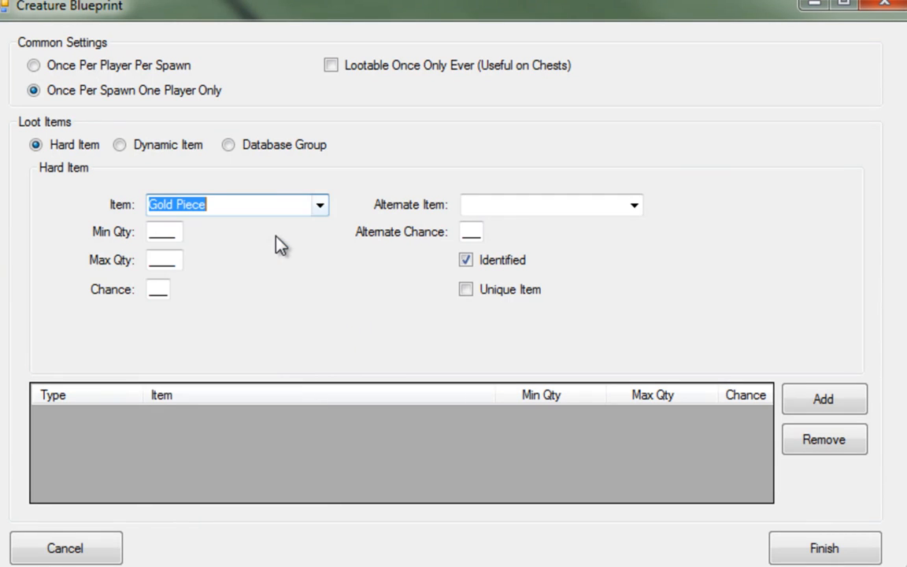
{"action": "left_click", "coordinate": [158, 230]}
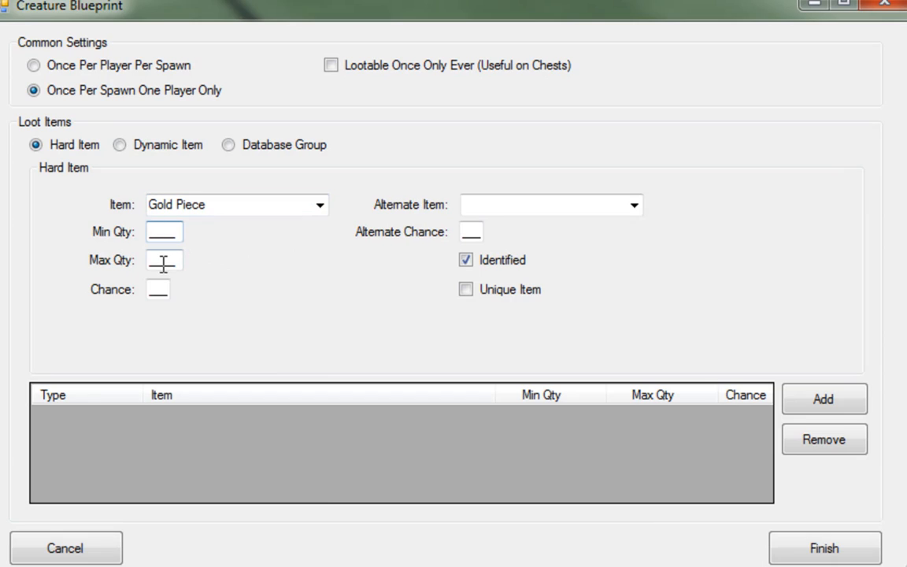
{"action": "type", "text": "3"}
{"action": "left_click", "coordinate": [158, 258]}
{"action": "type", "text": "7_"}
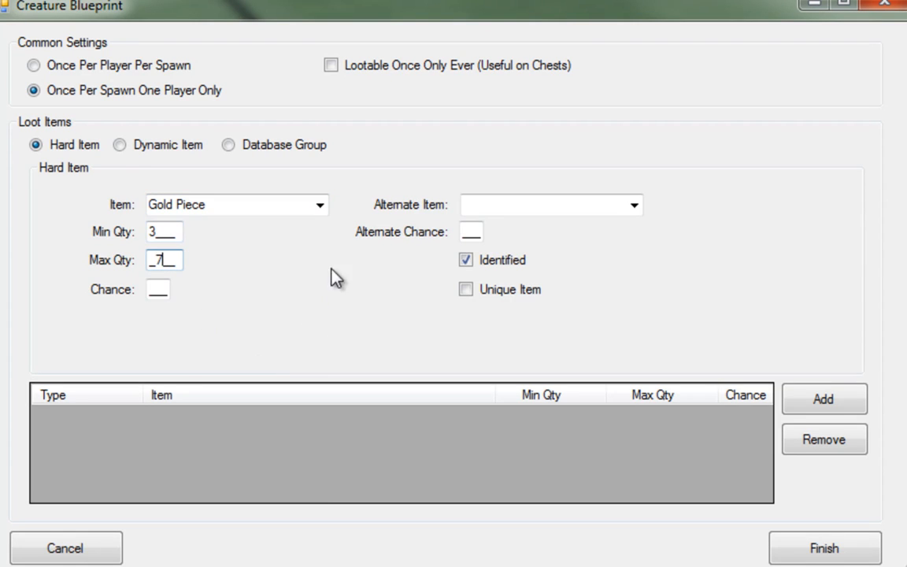
{"action": "left_click", "coordinate": [805, 403]}
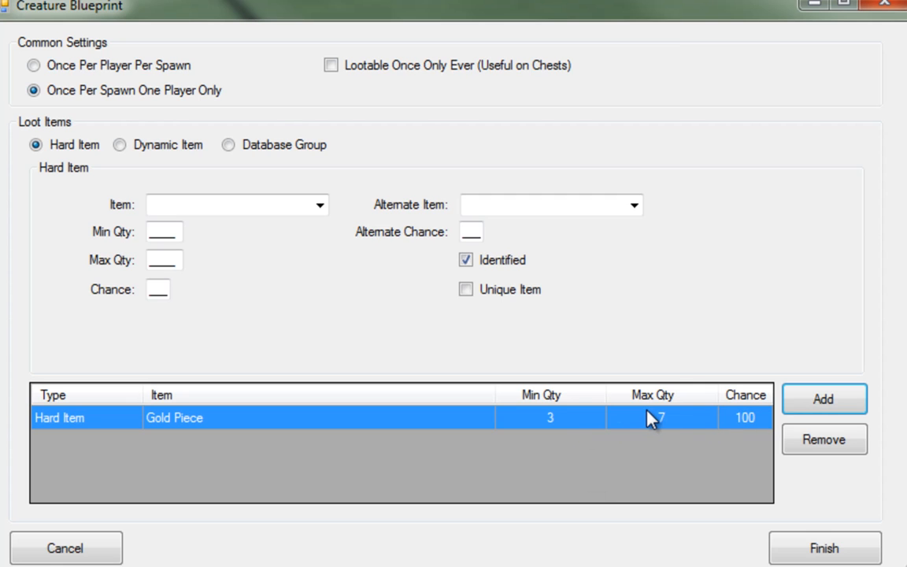
{"action": "left_click", "coordinate": [866, 551]}
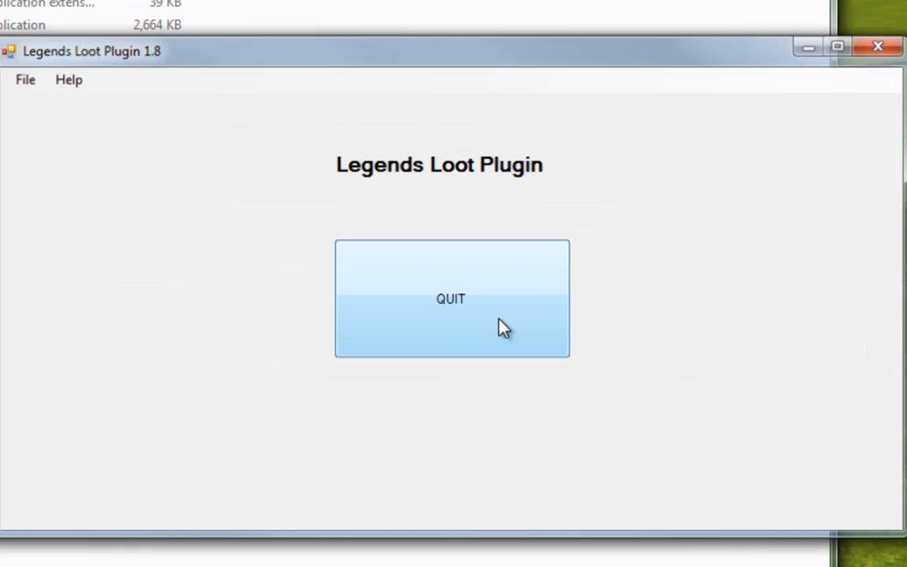
{"action": "left_click", "coordinate": [502, 327]}
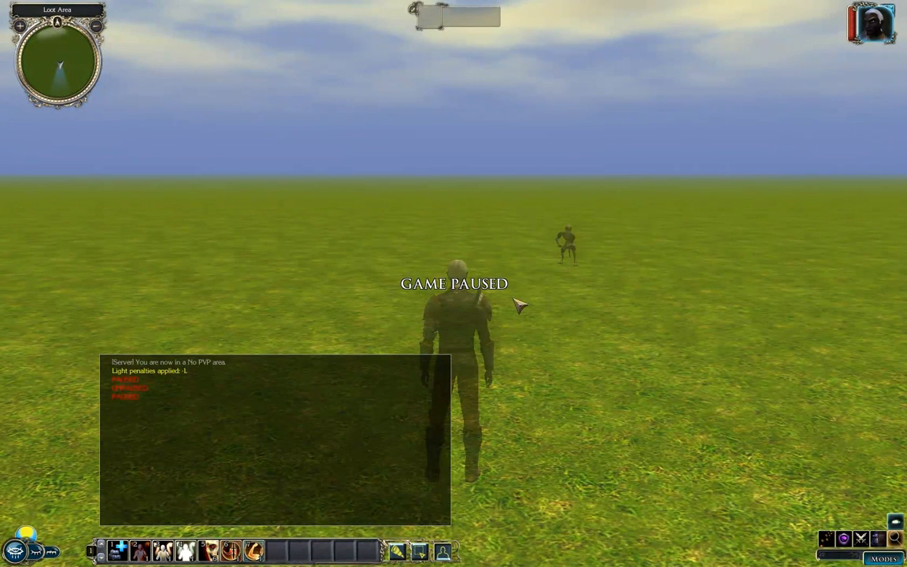
Step: Unpause the game and attack the Kobold in the Loot Area until it is killed
{"action": "key", "text": "space"}
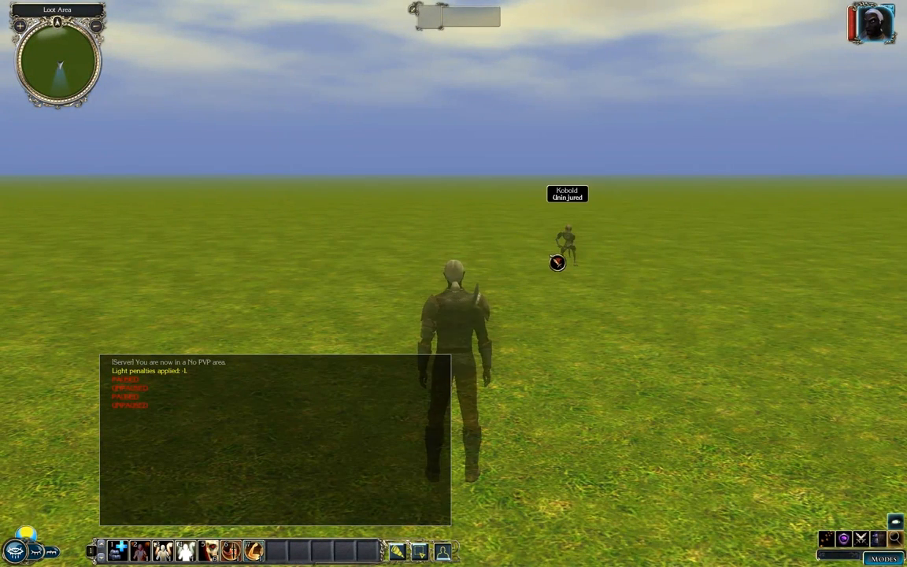
{"action": "left_click", "coordinate": [559, 255]}
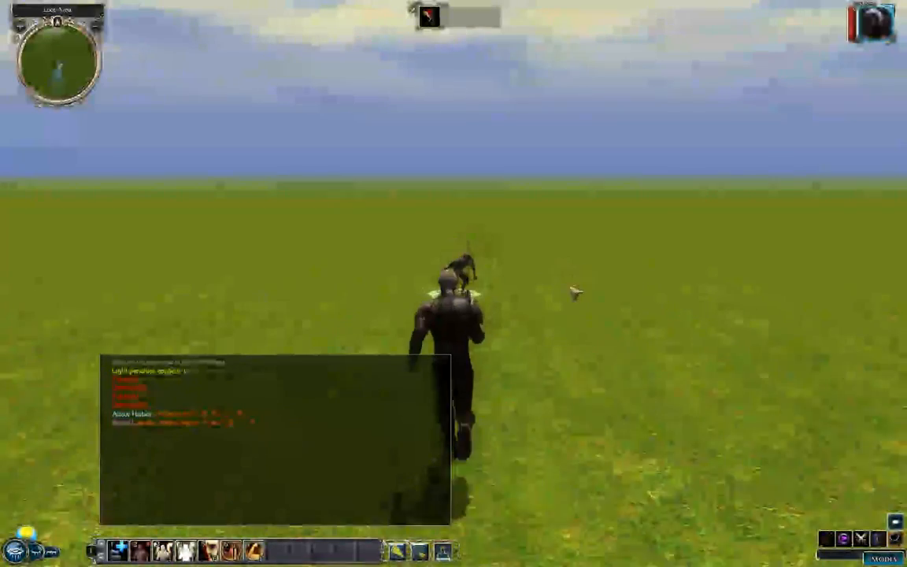
{"action": "middle_click_drag", "start_coordinate": [576, 293], "coordinate": [480, 285]}
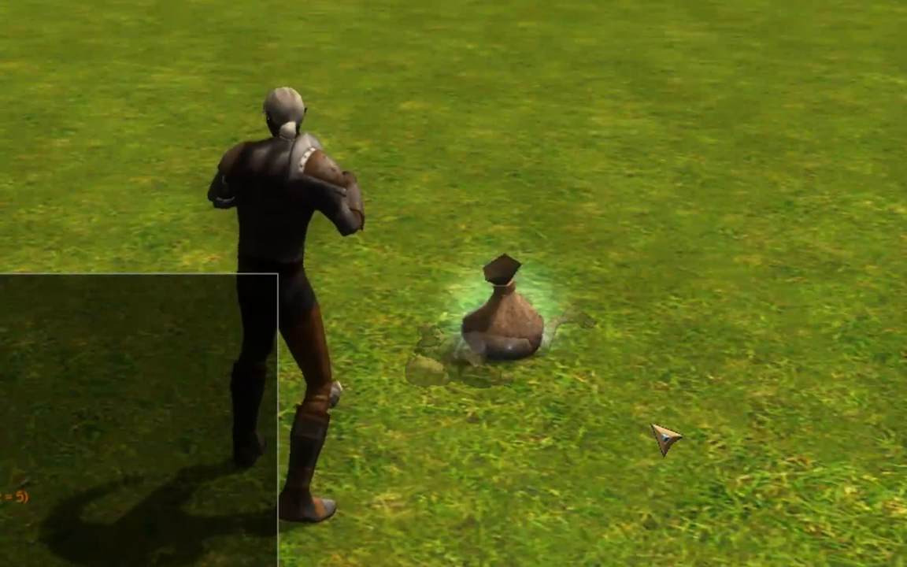
Step: Open the loot bag dropped by the Kobold, take all of its contents, and walk on
{"action": "left_click", "coordinate": [521, 323]}
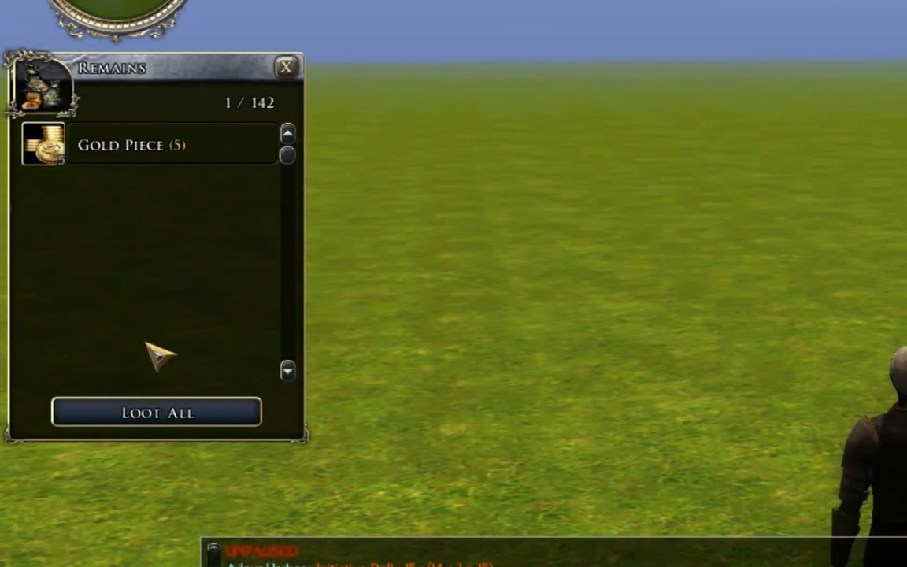
{"action": "left_click", "coordinate": [134, 419]}
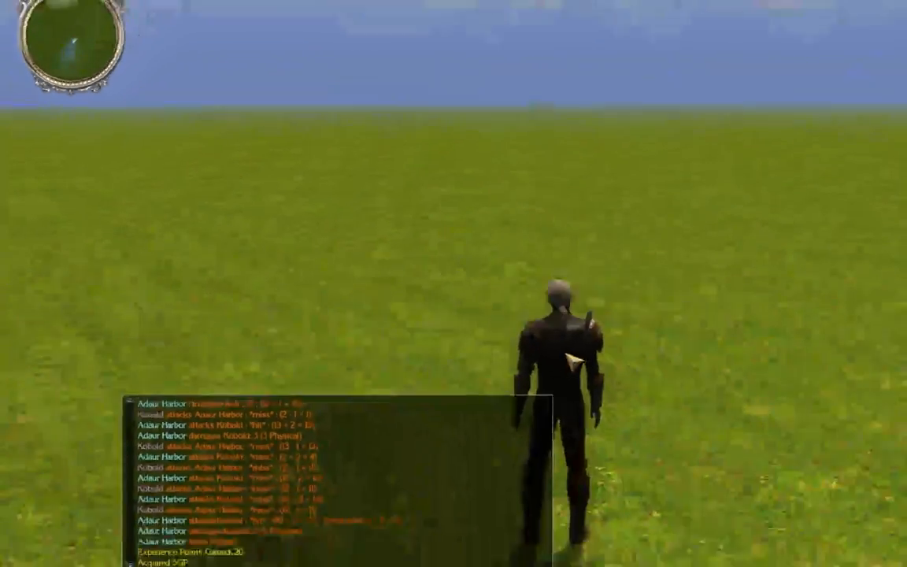
{"action": "key", "text": "w"}
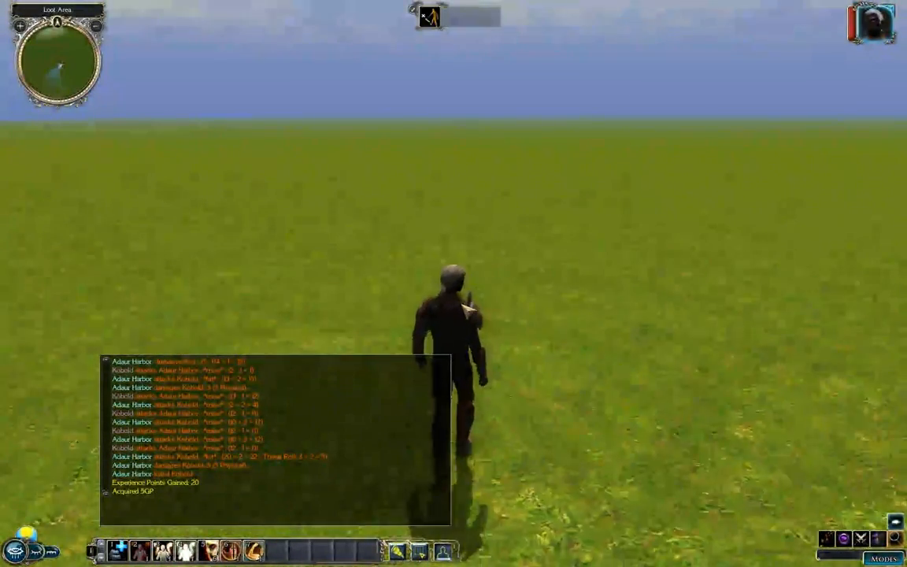